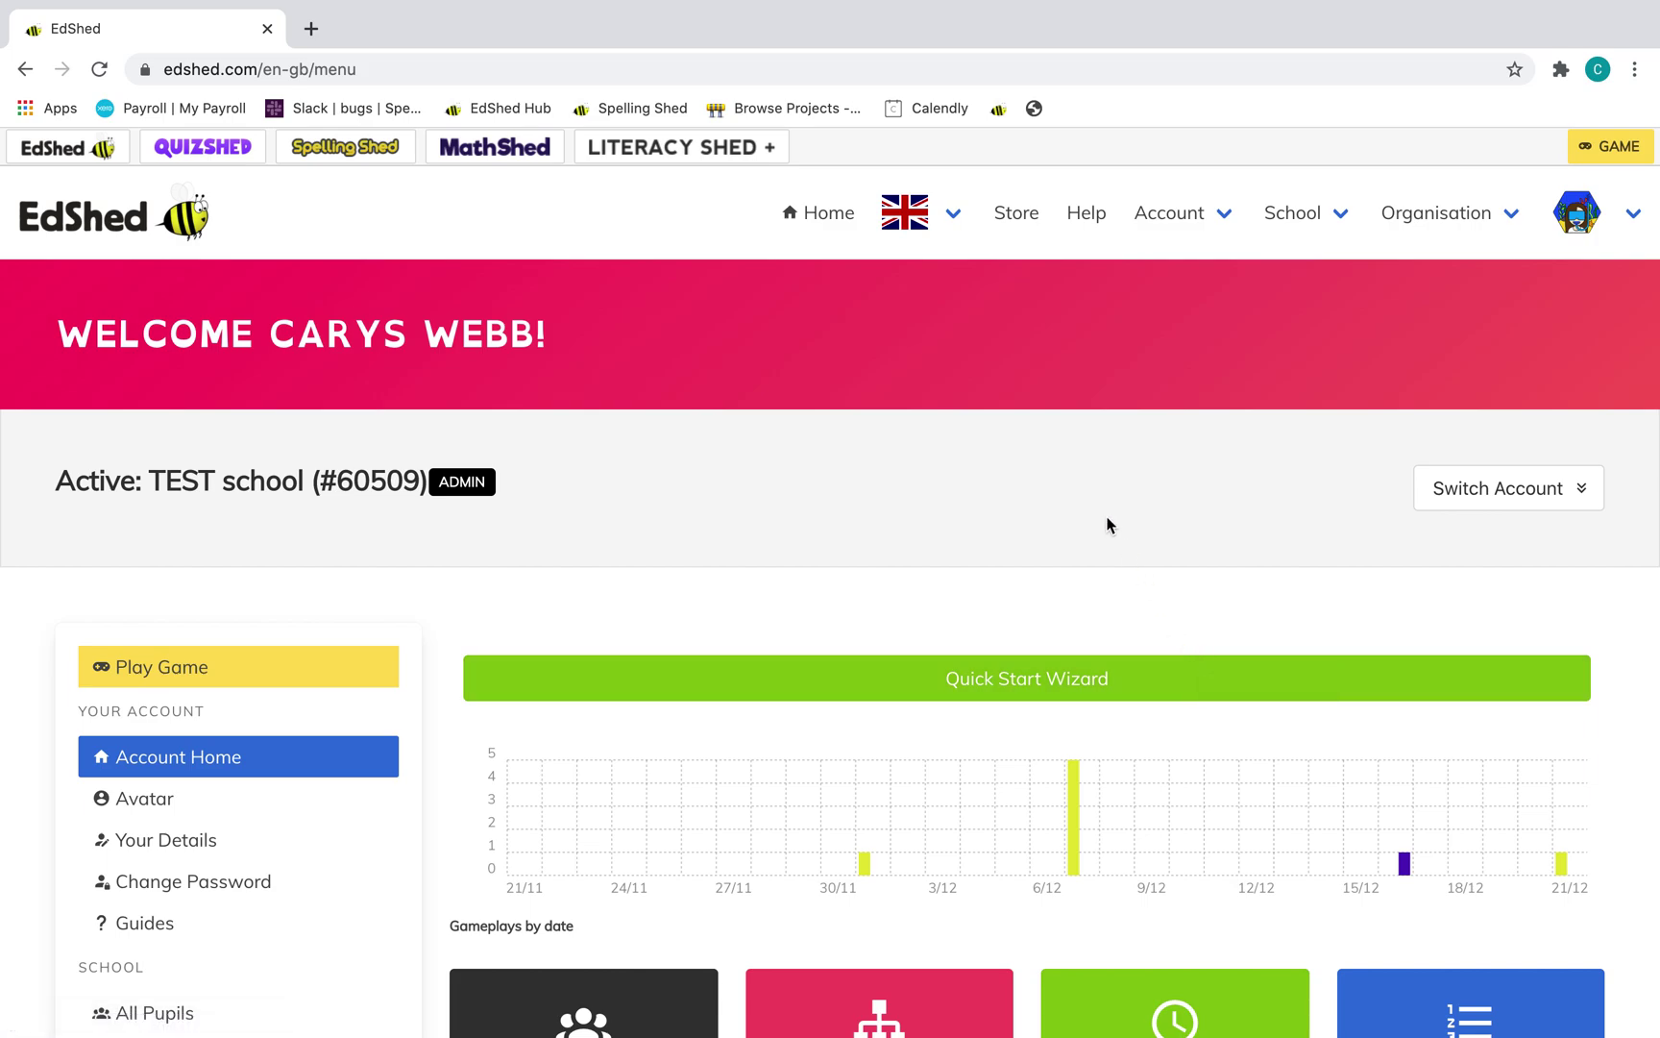
scroll(453, 599, "down", 5)
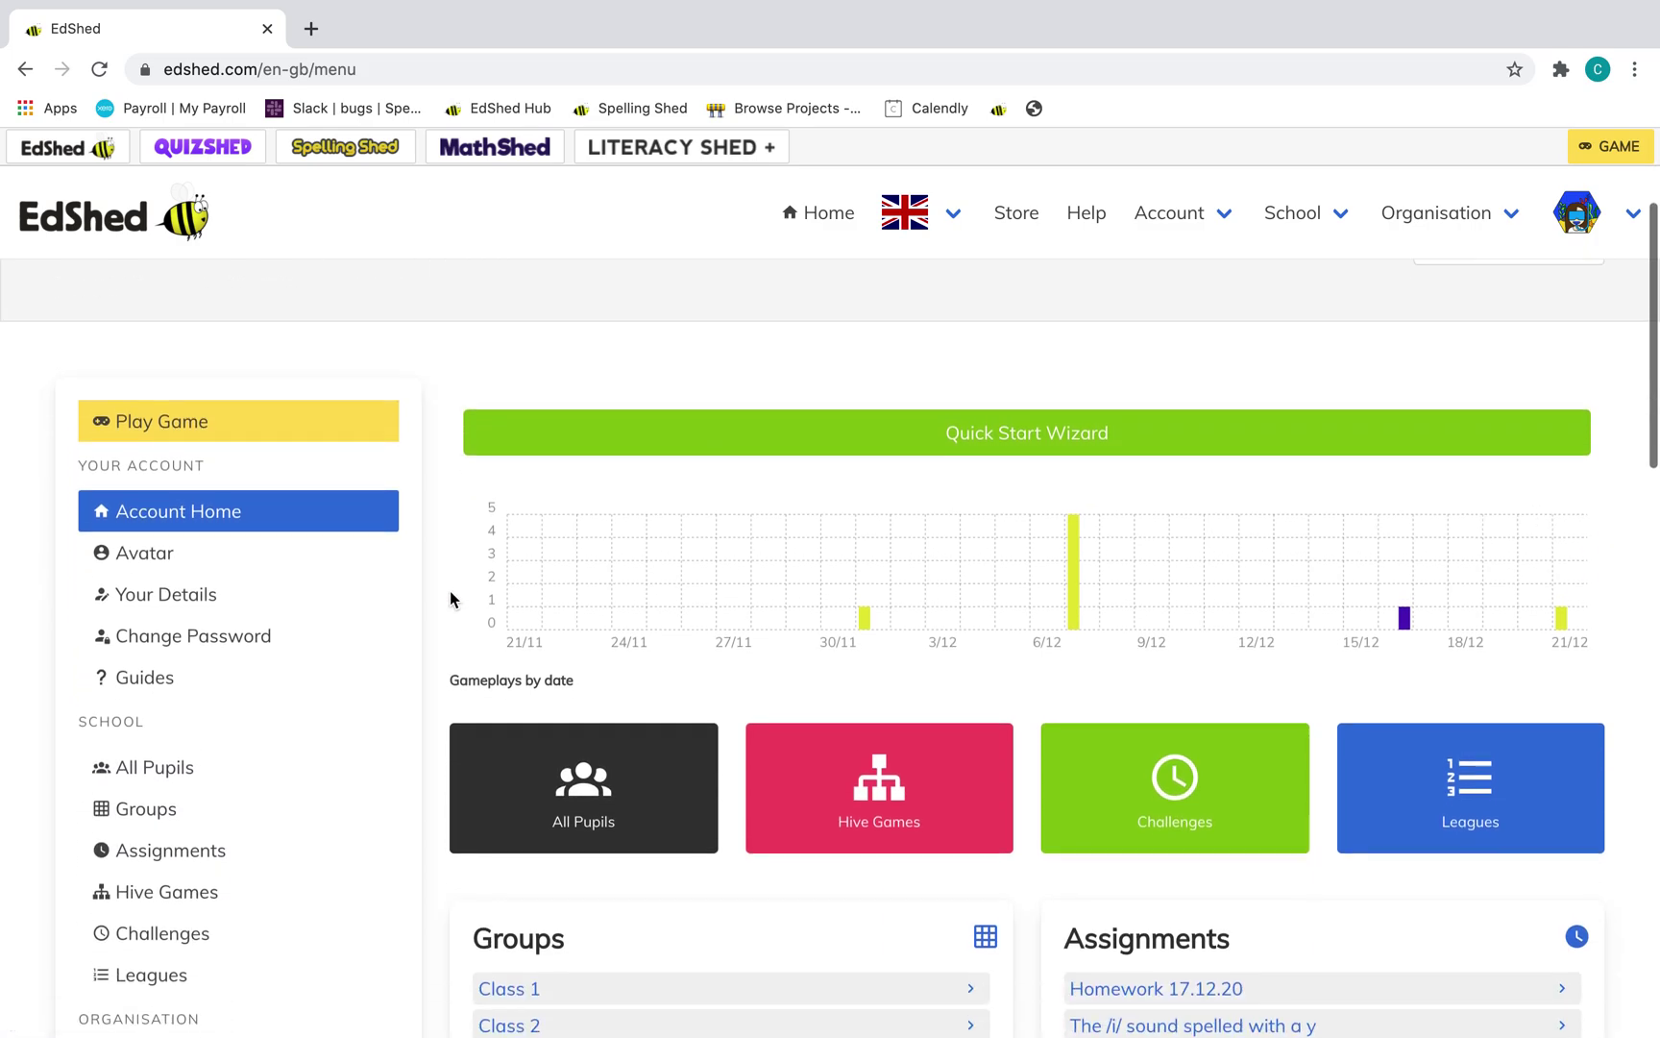
scroll(454, 599, "down", 2)
scroll(453, 600, "down", 1)
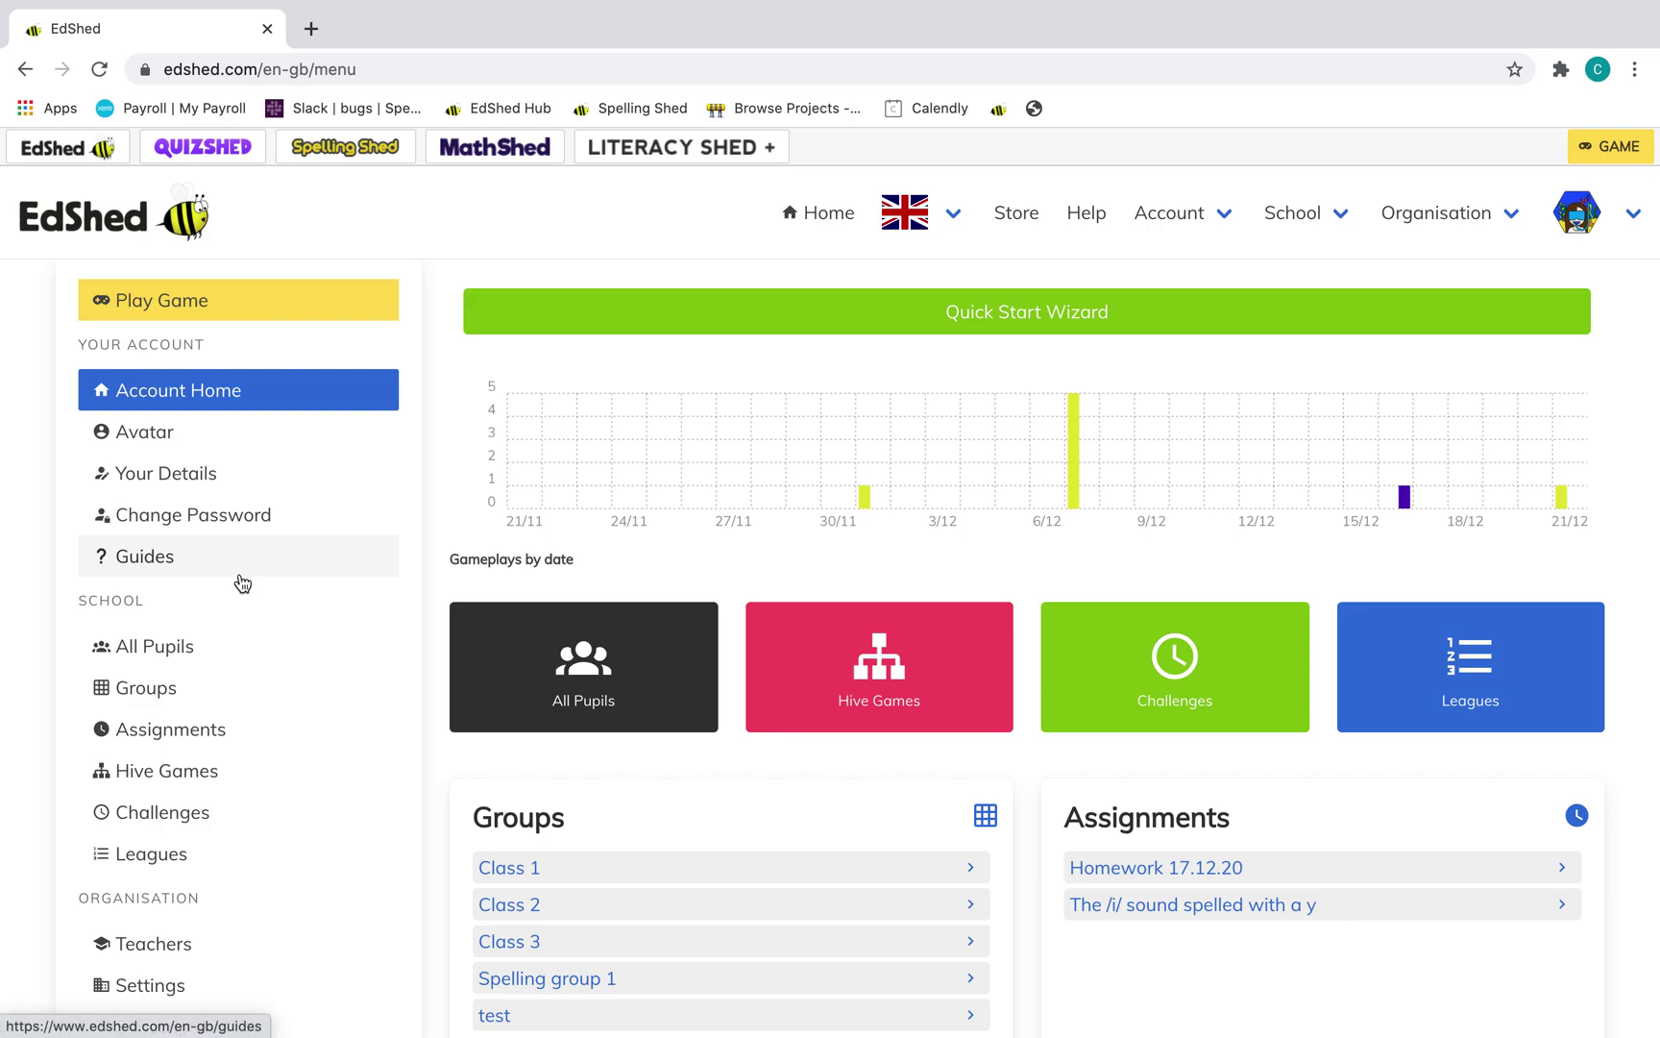
scroll(244, 583, "down", 3)
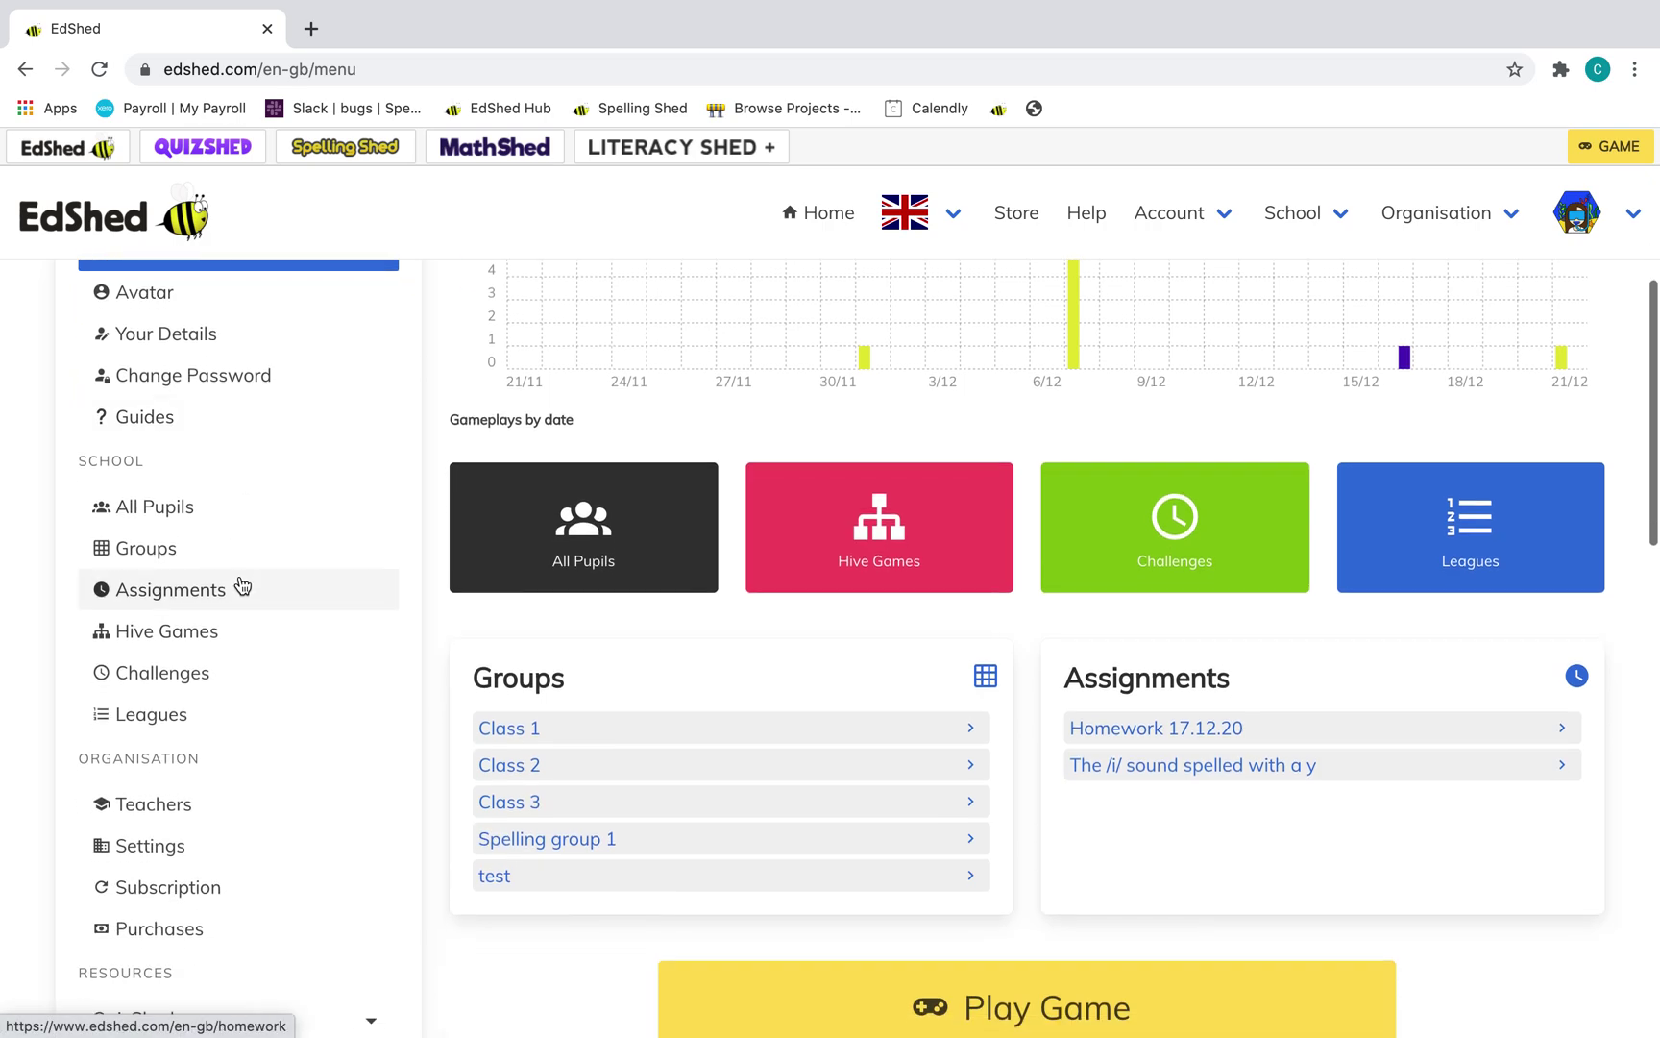
Go to the Organisation's Teachers page and bring up the Add Teacher form.
left_click(231, 813)
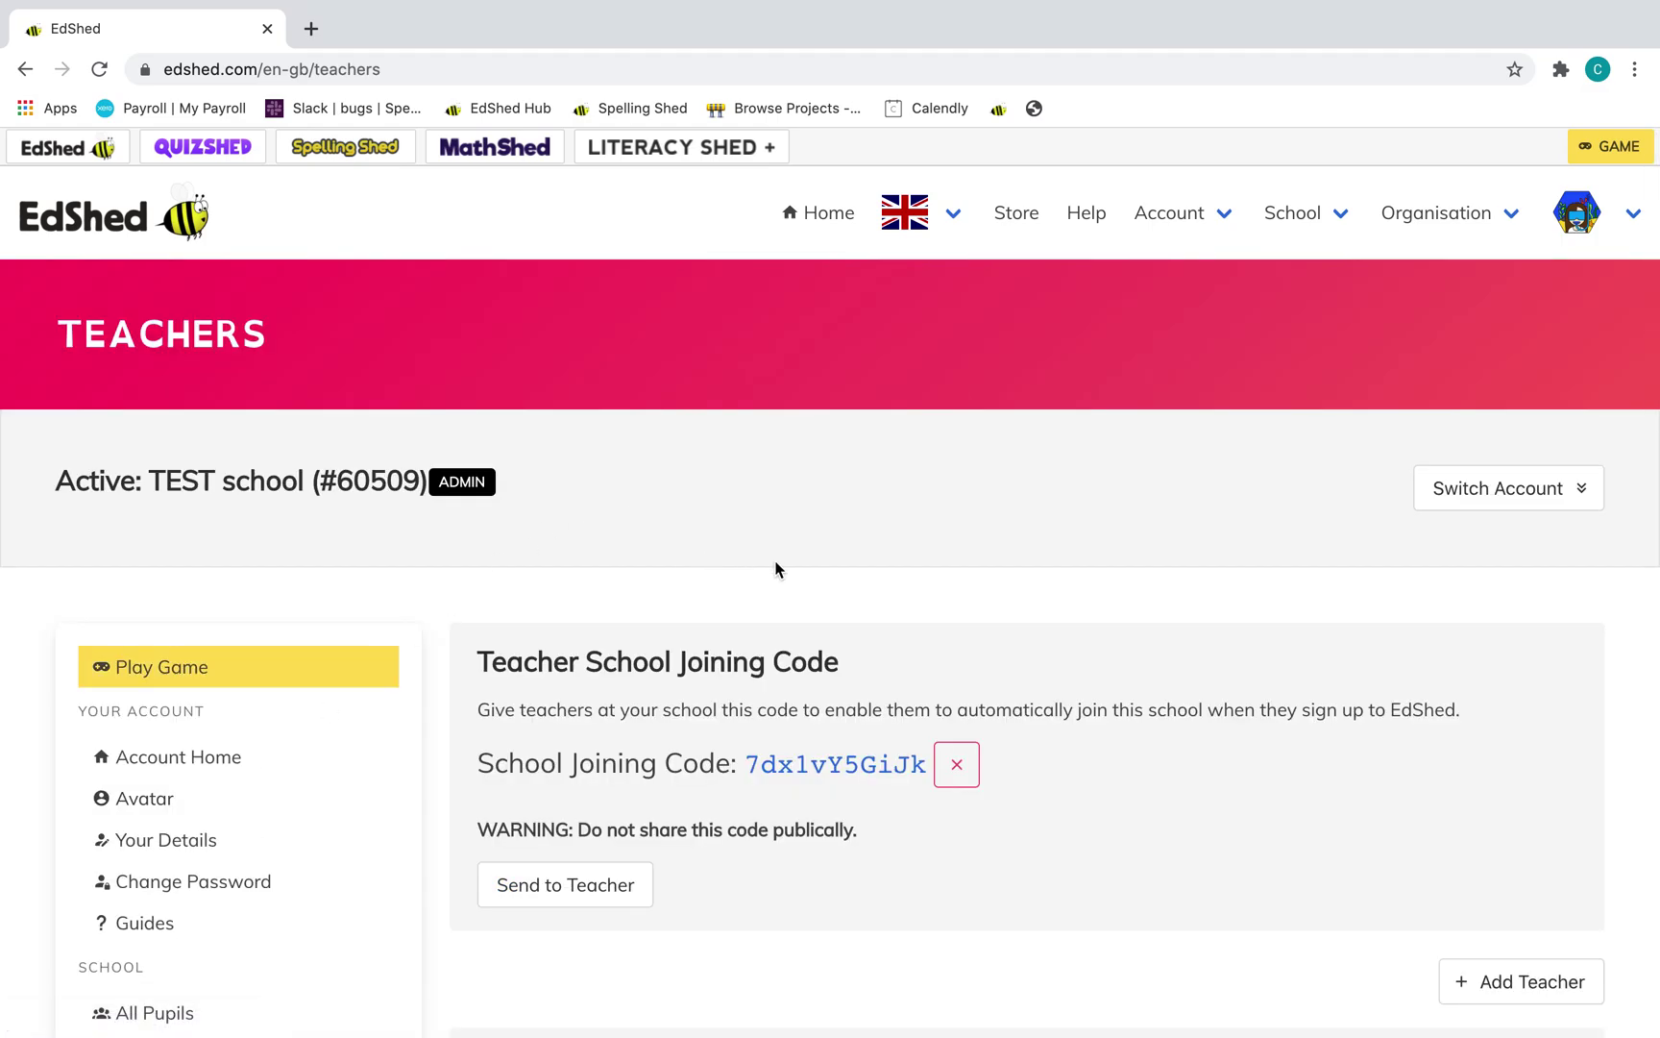
scroll(778, 568, "down", 5)
scroll(777, 568, "down", 3)
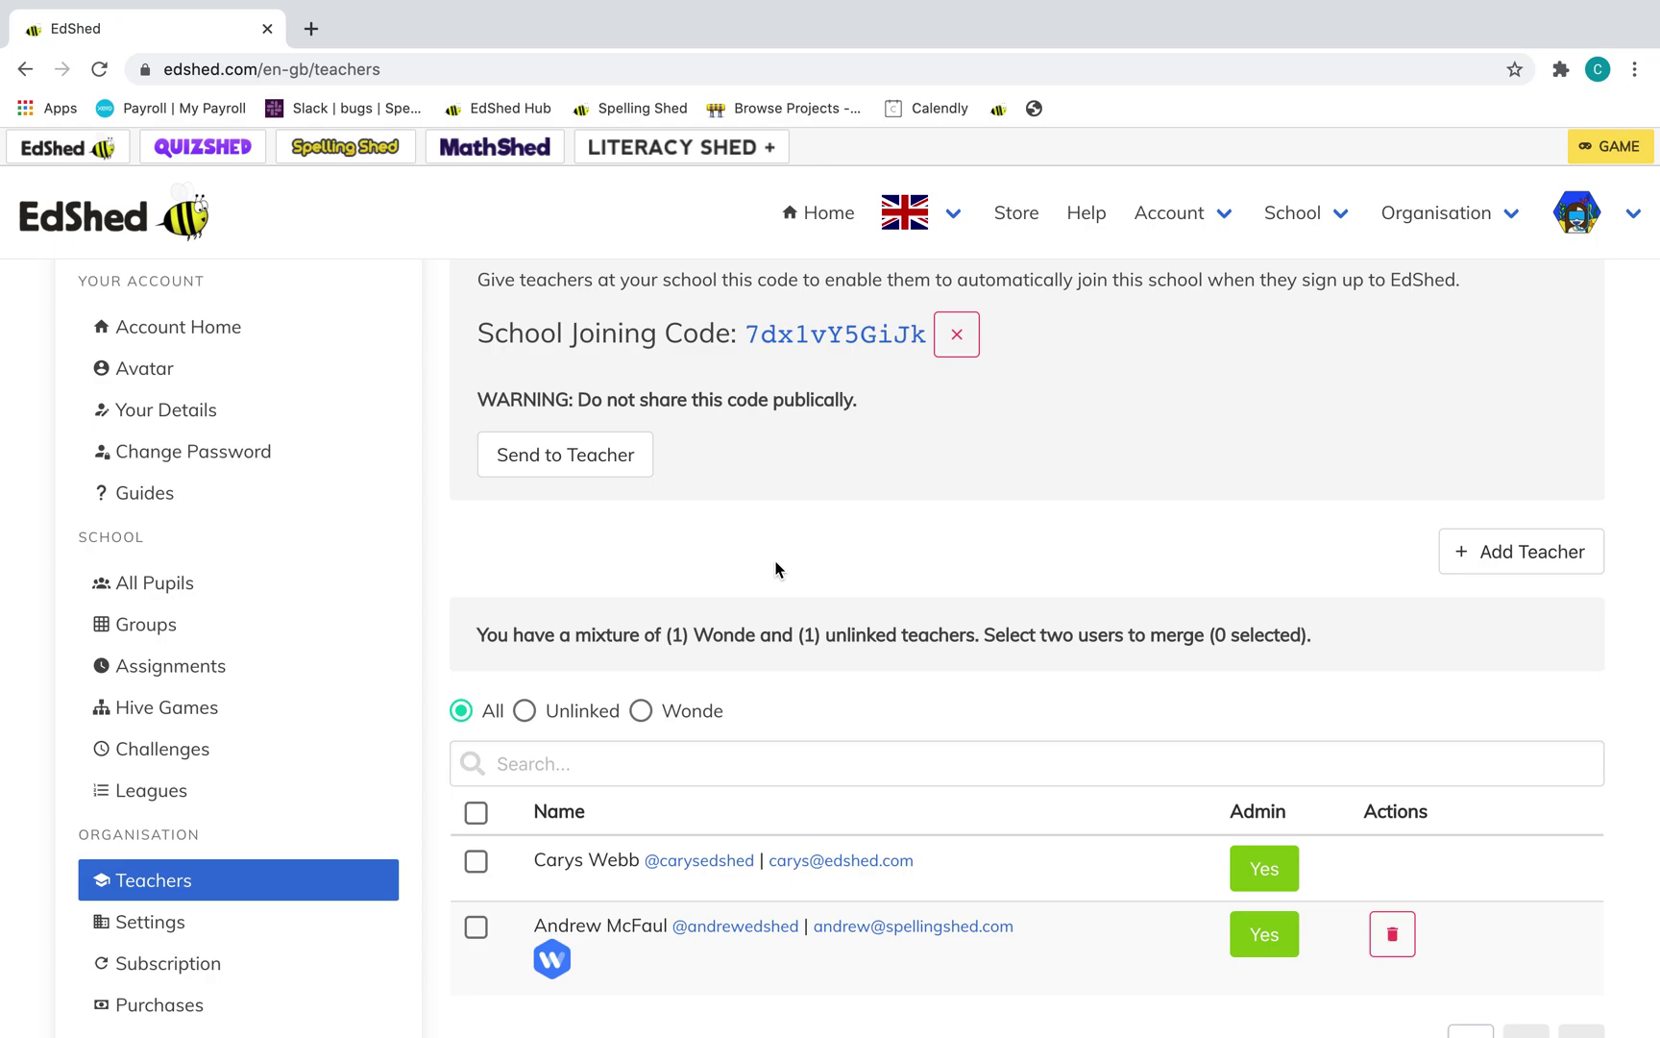
left_click(1556, 556)
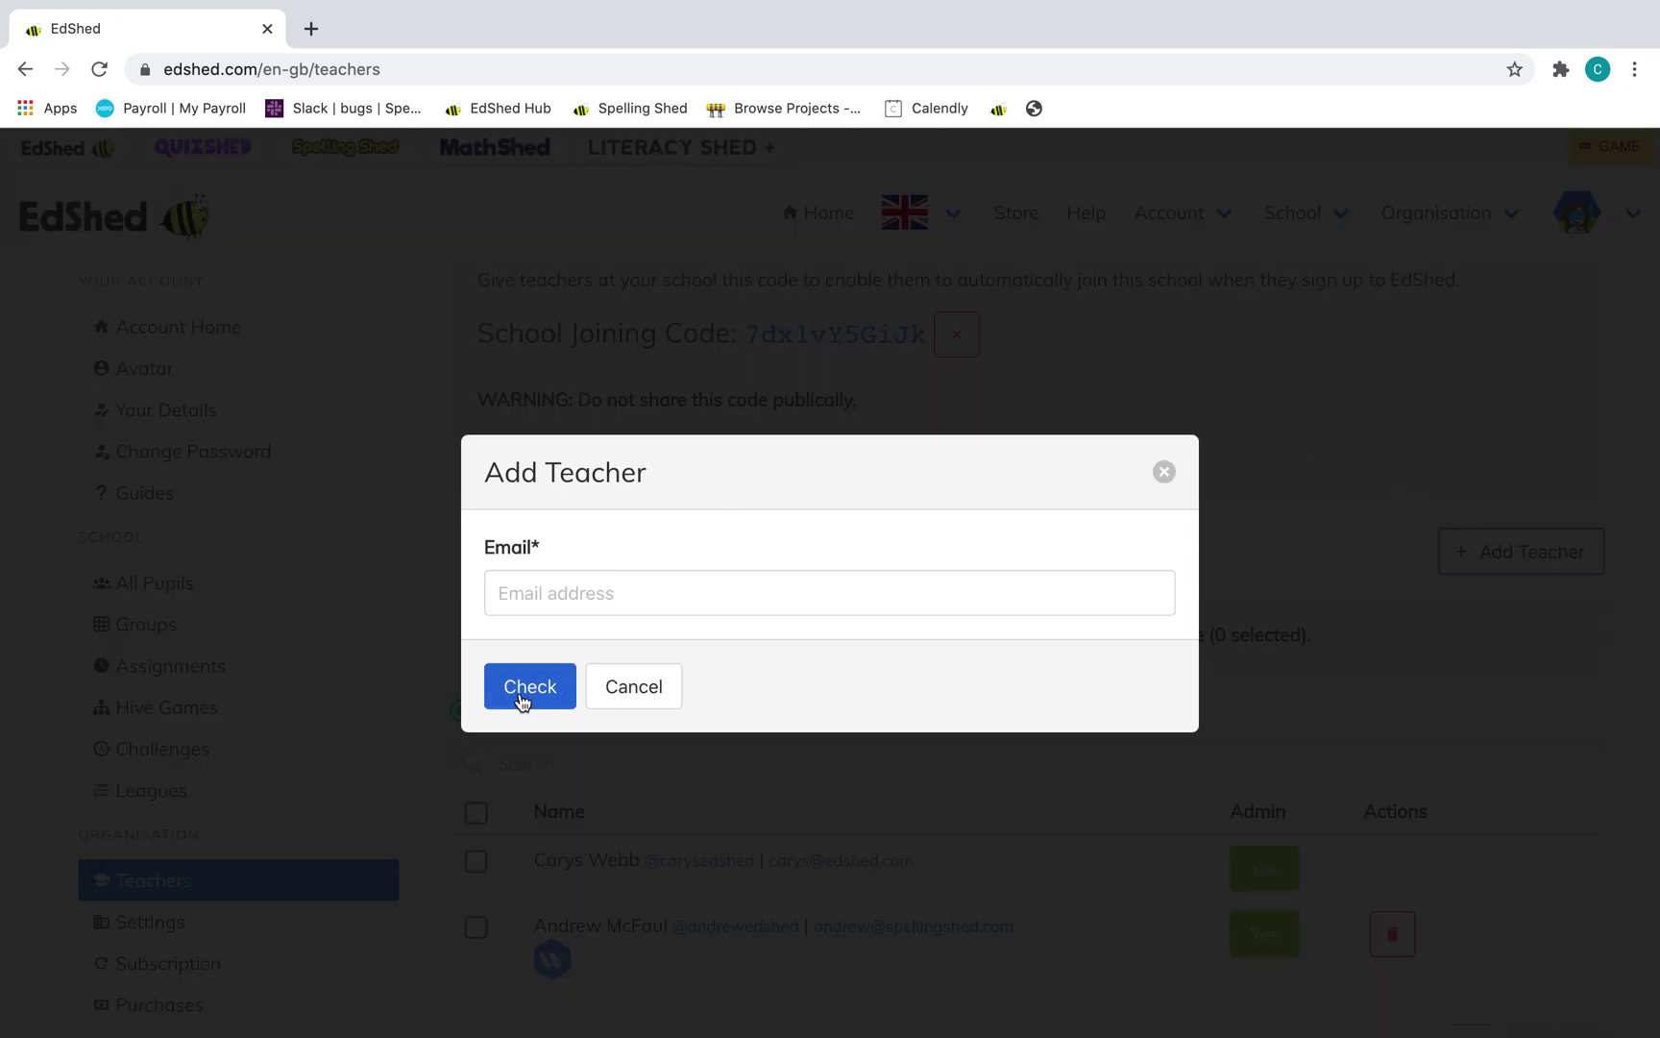
left_click(573, 591)
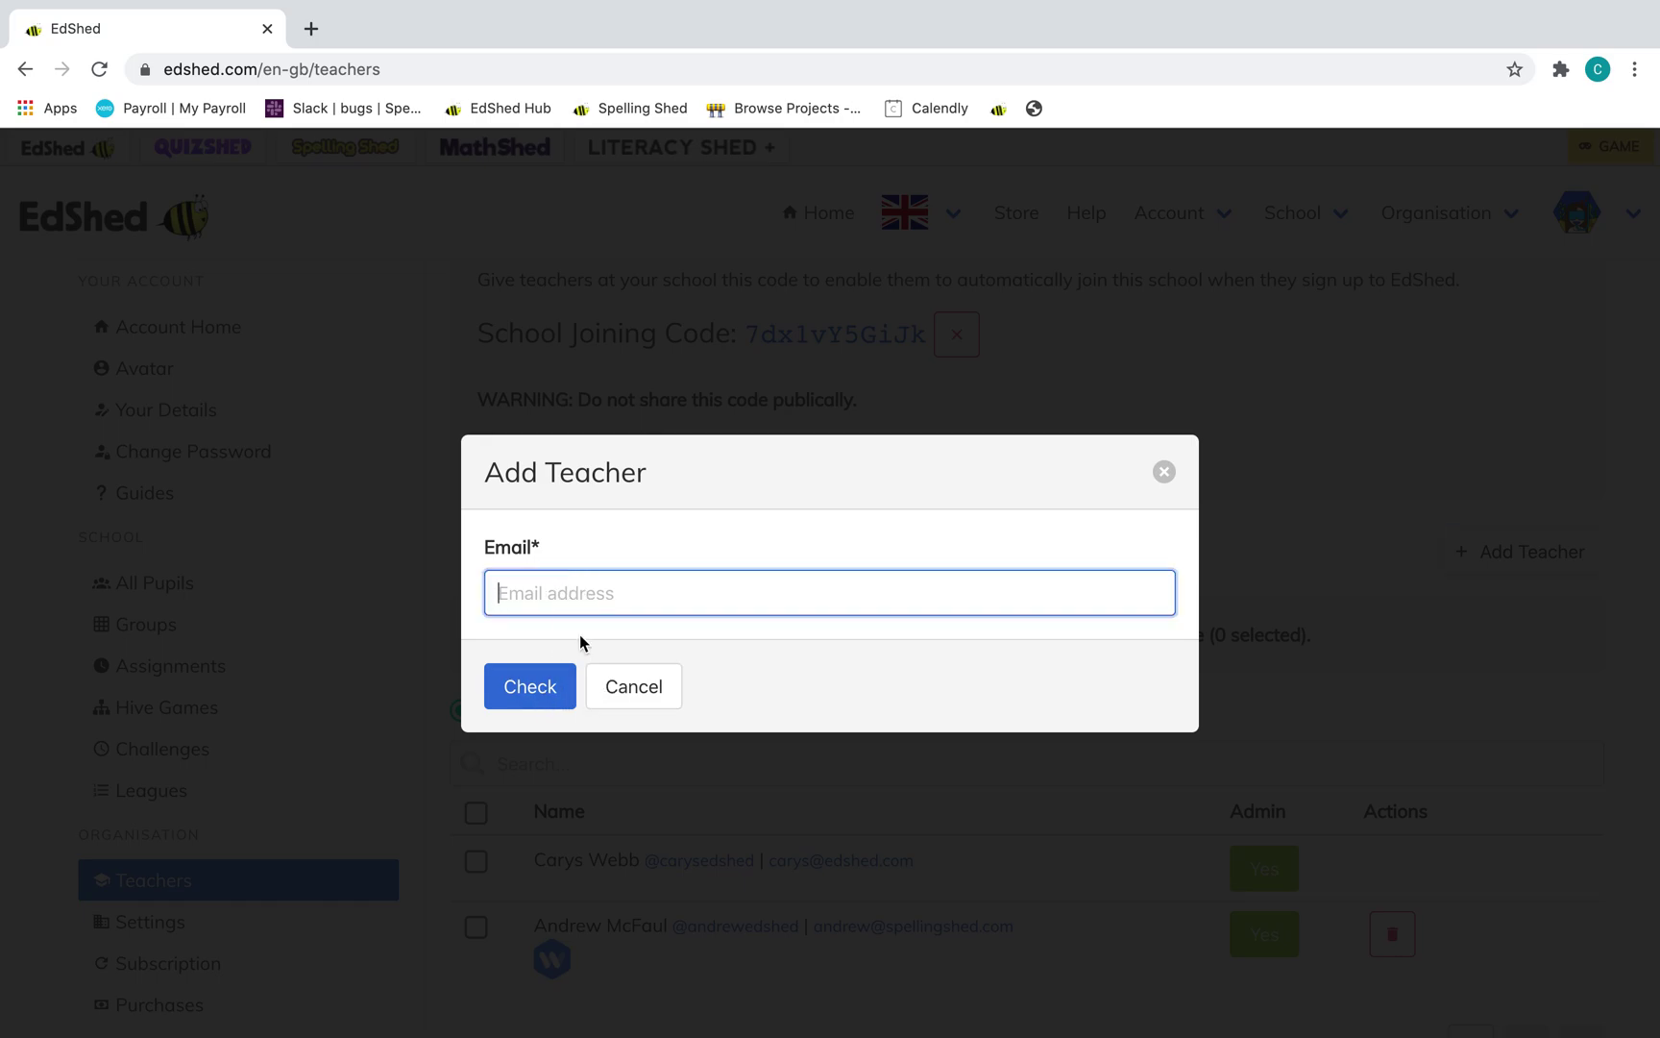
left_click(532, 688)
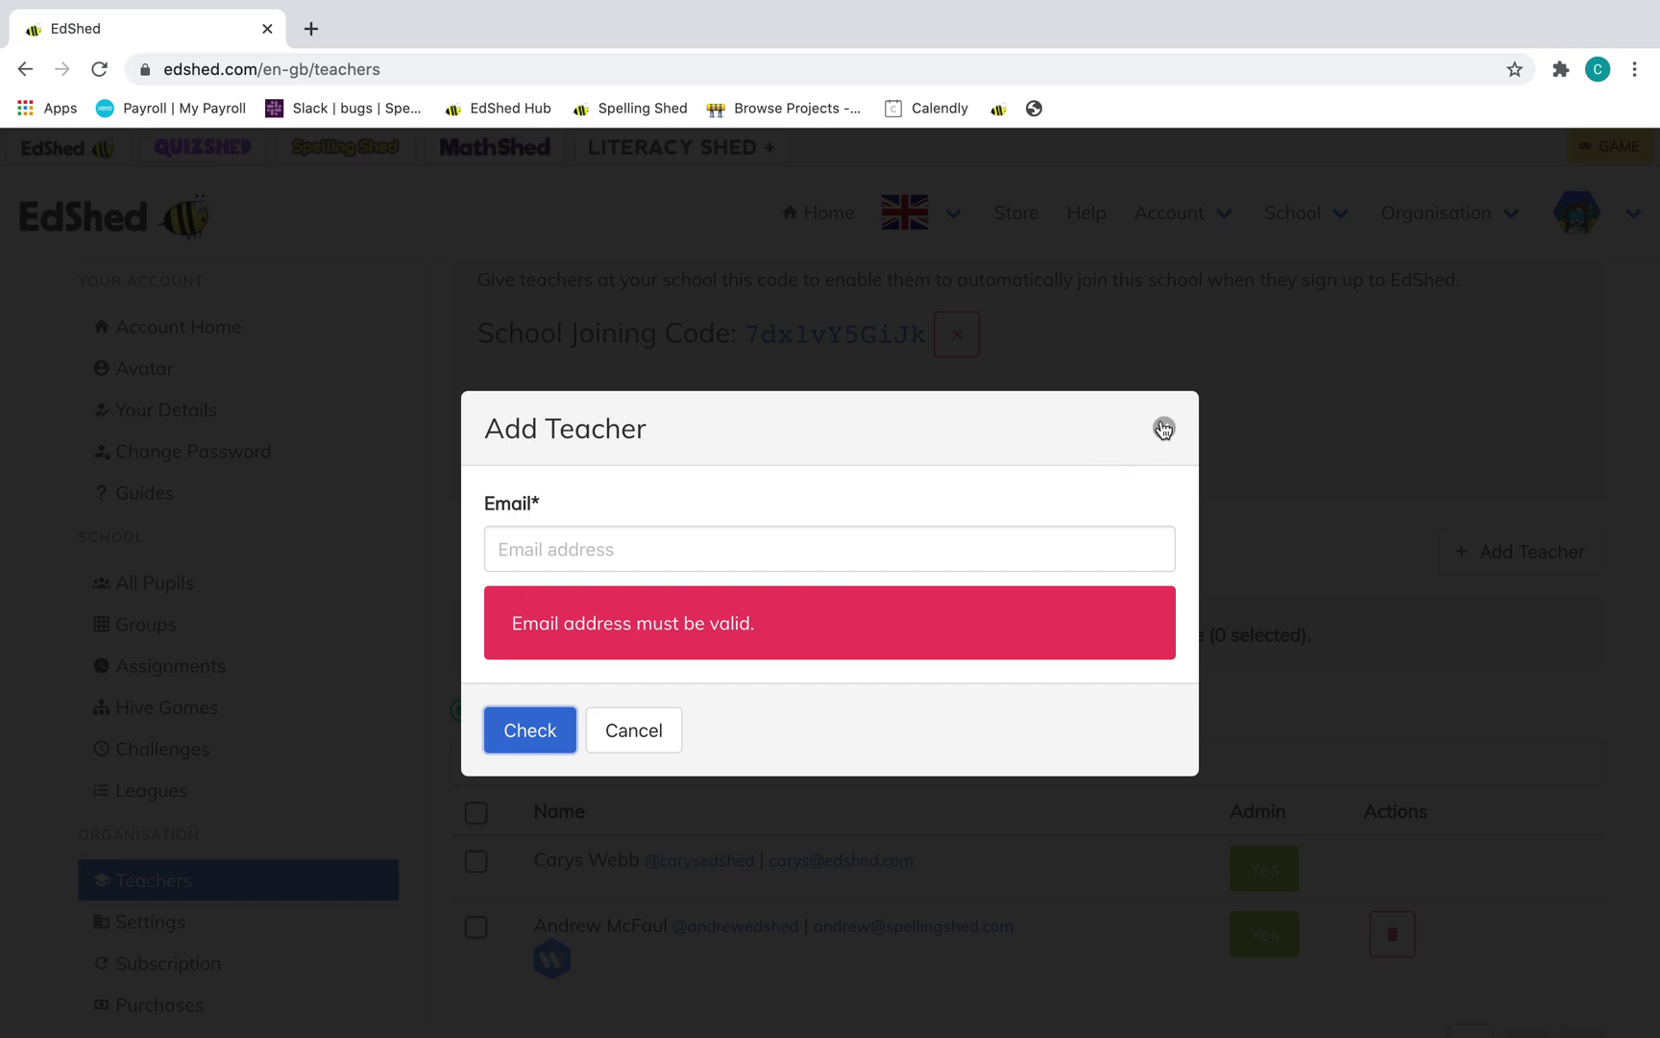
left_click(877, 549)
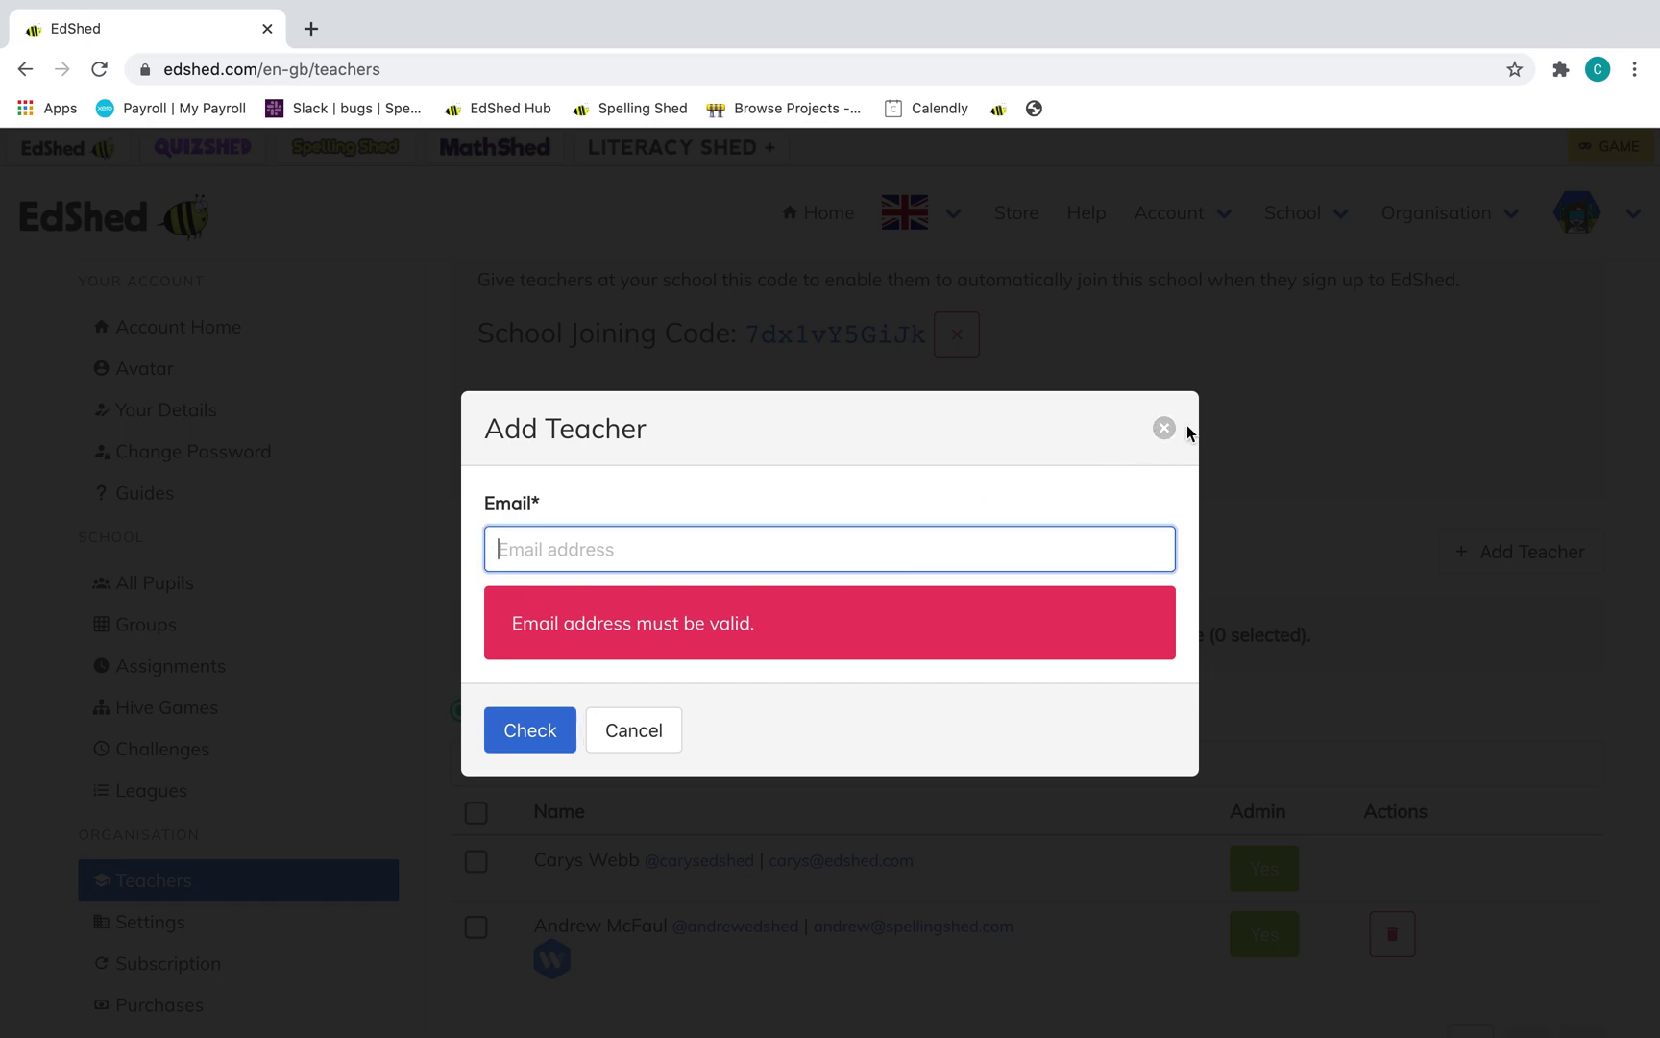
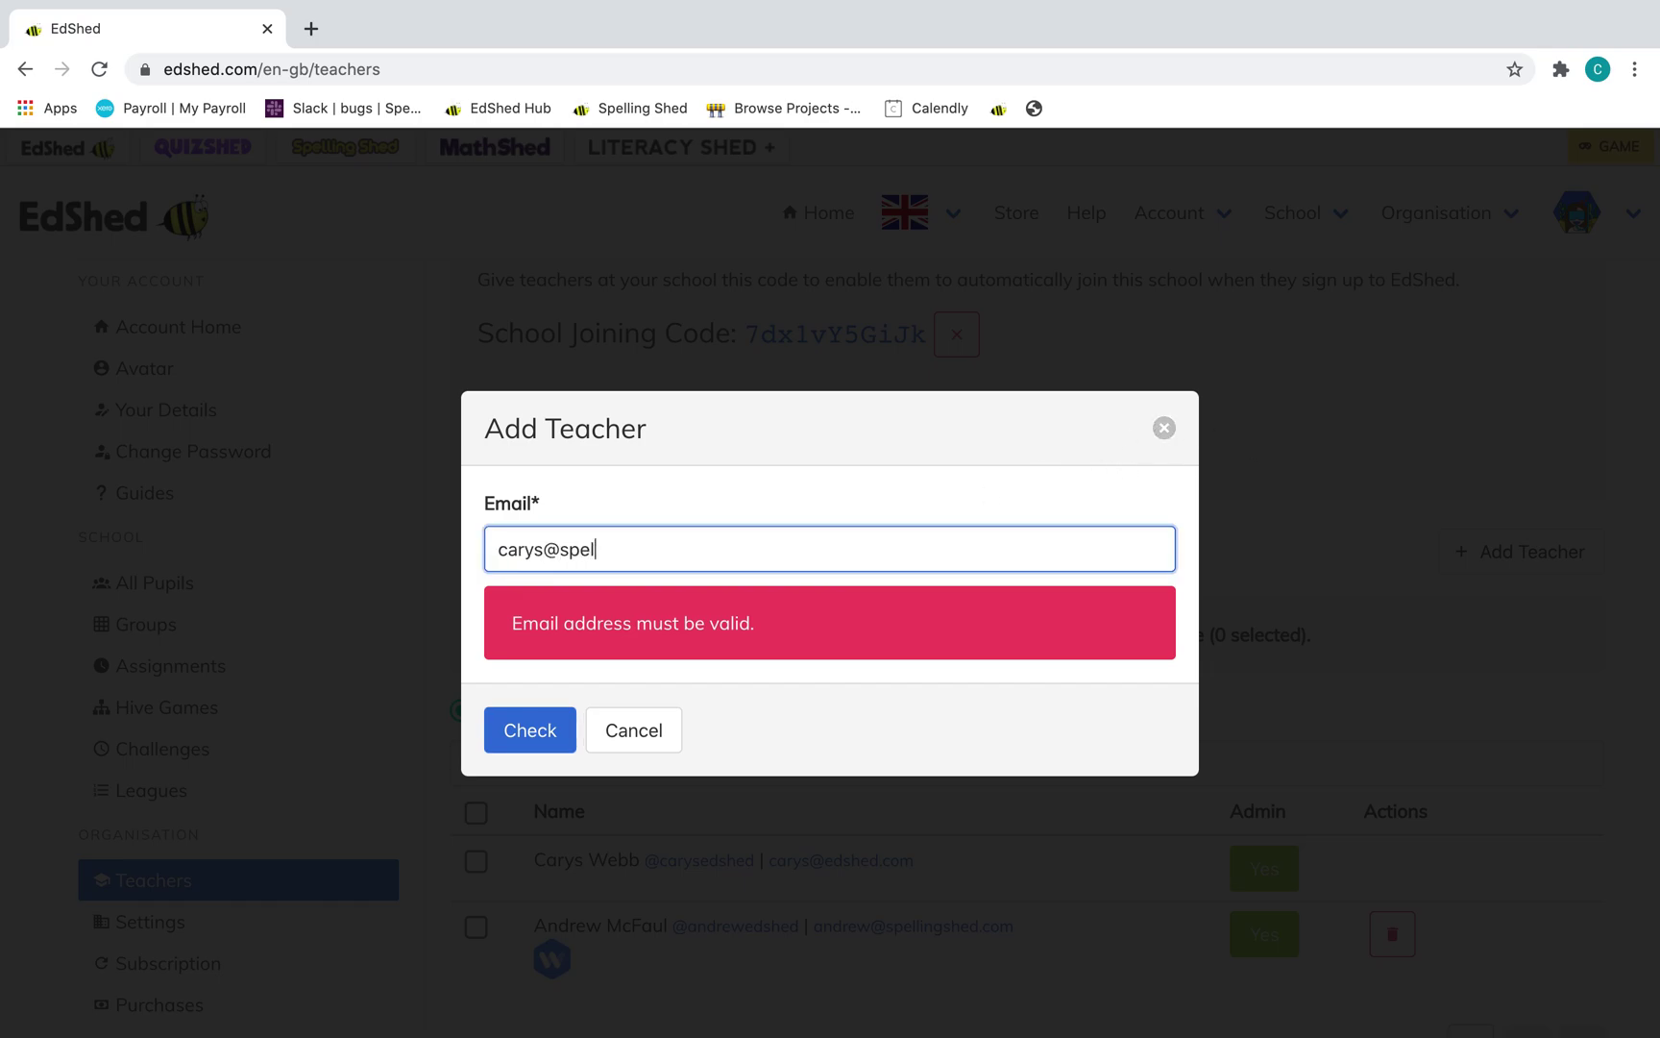
left_click(529, 730)
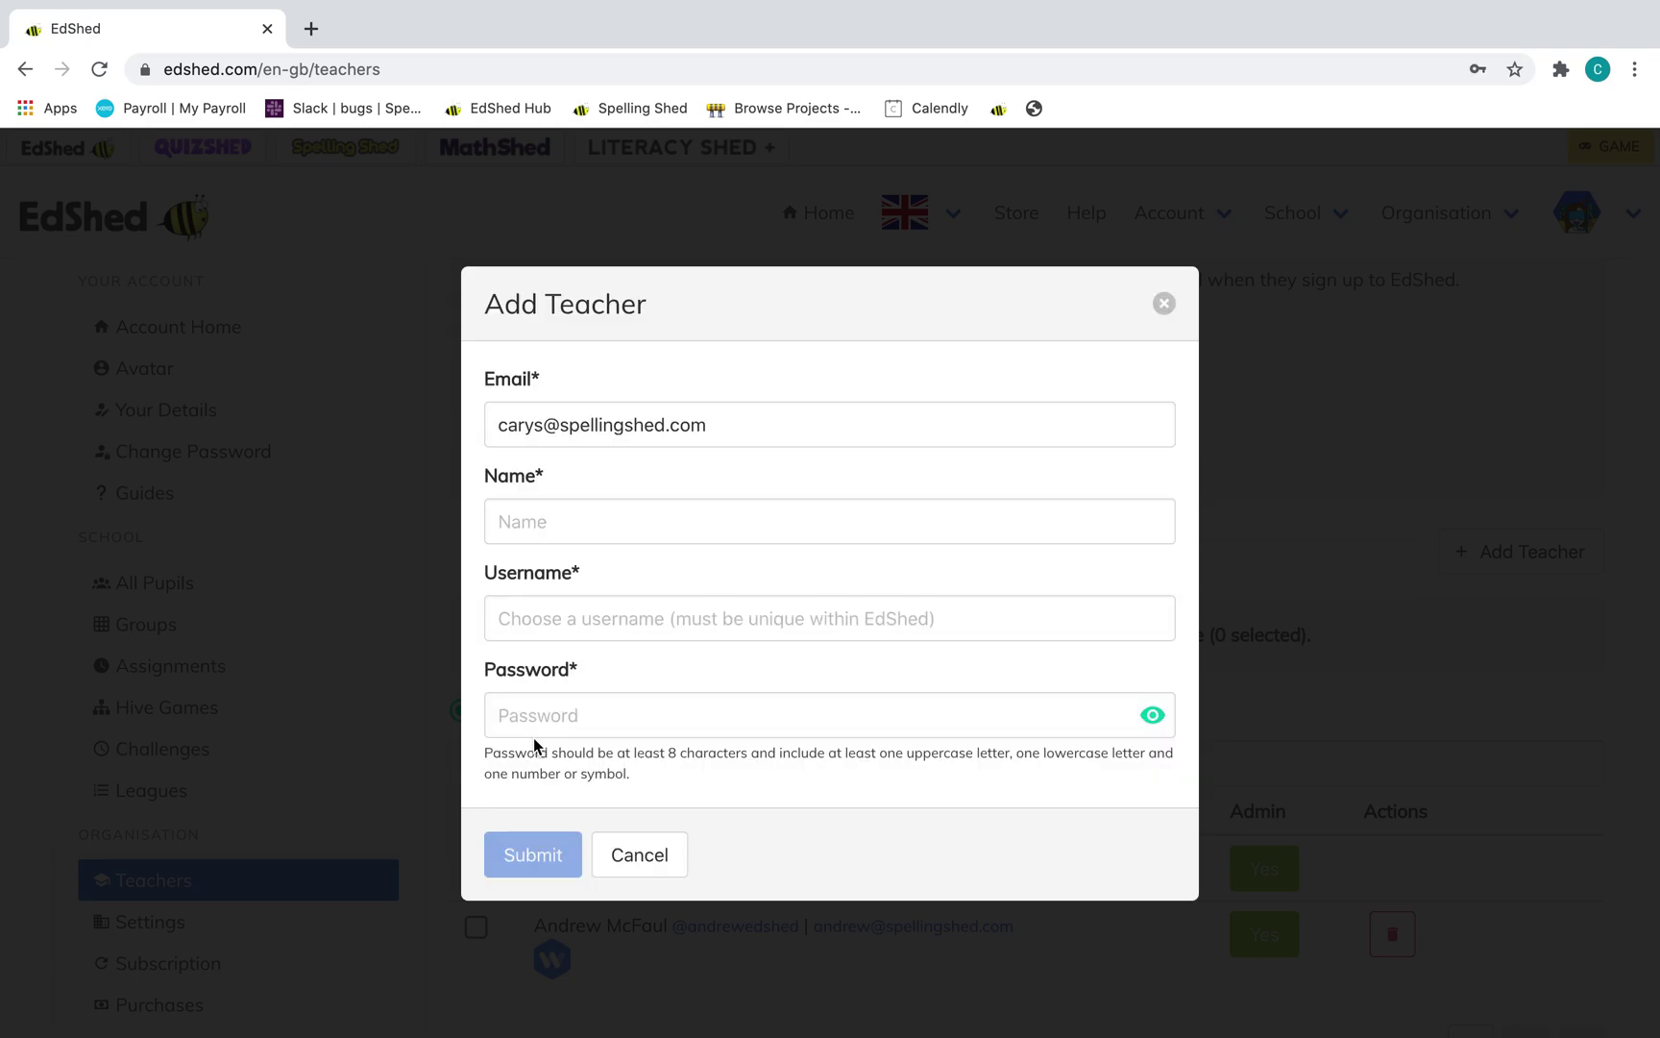
left_click(556, 520)
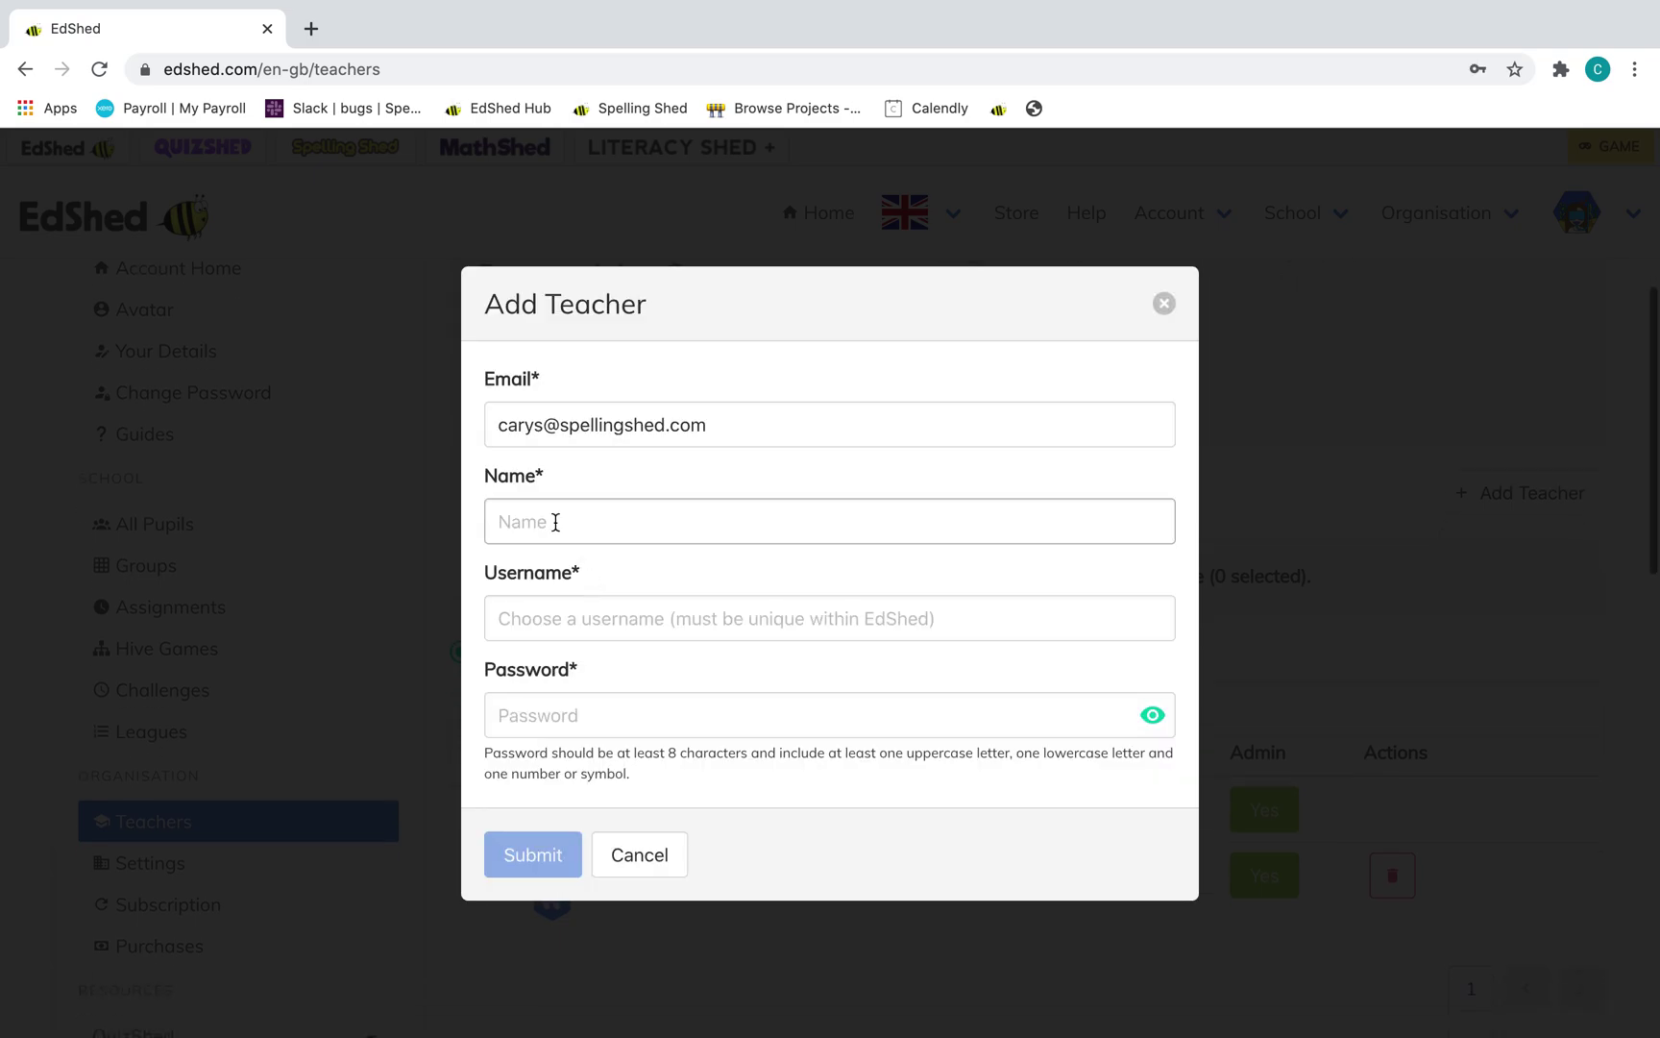
left_click(594, 624)
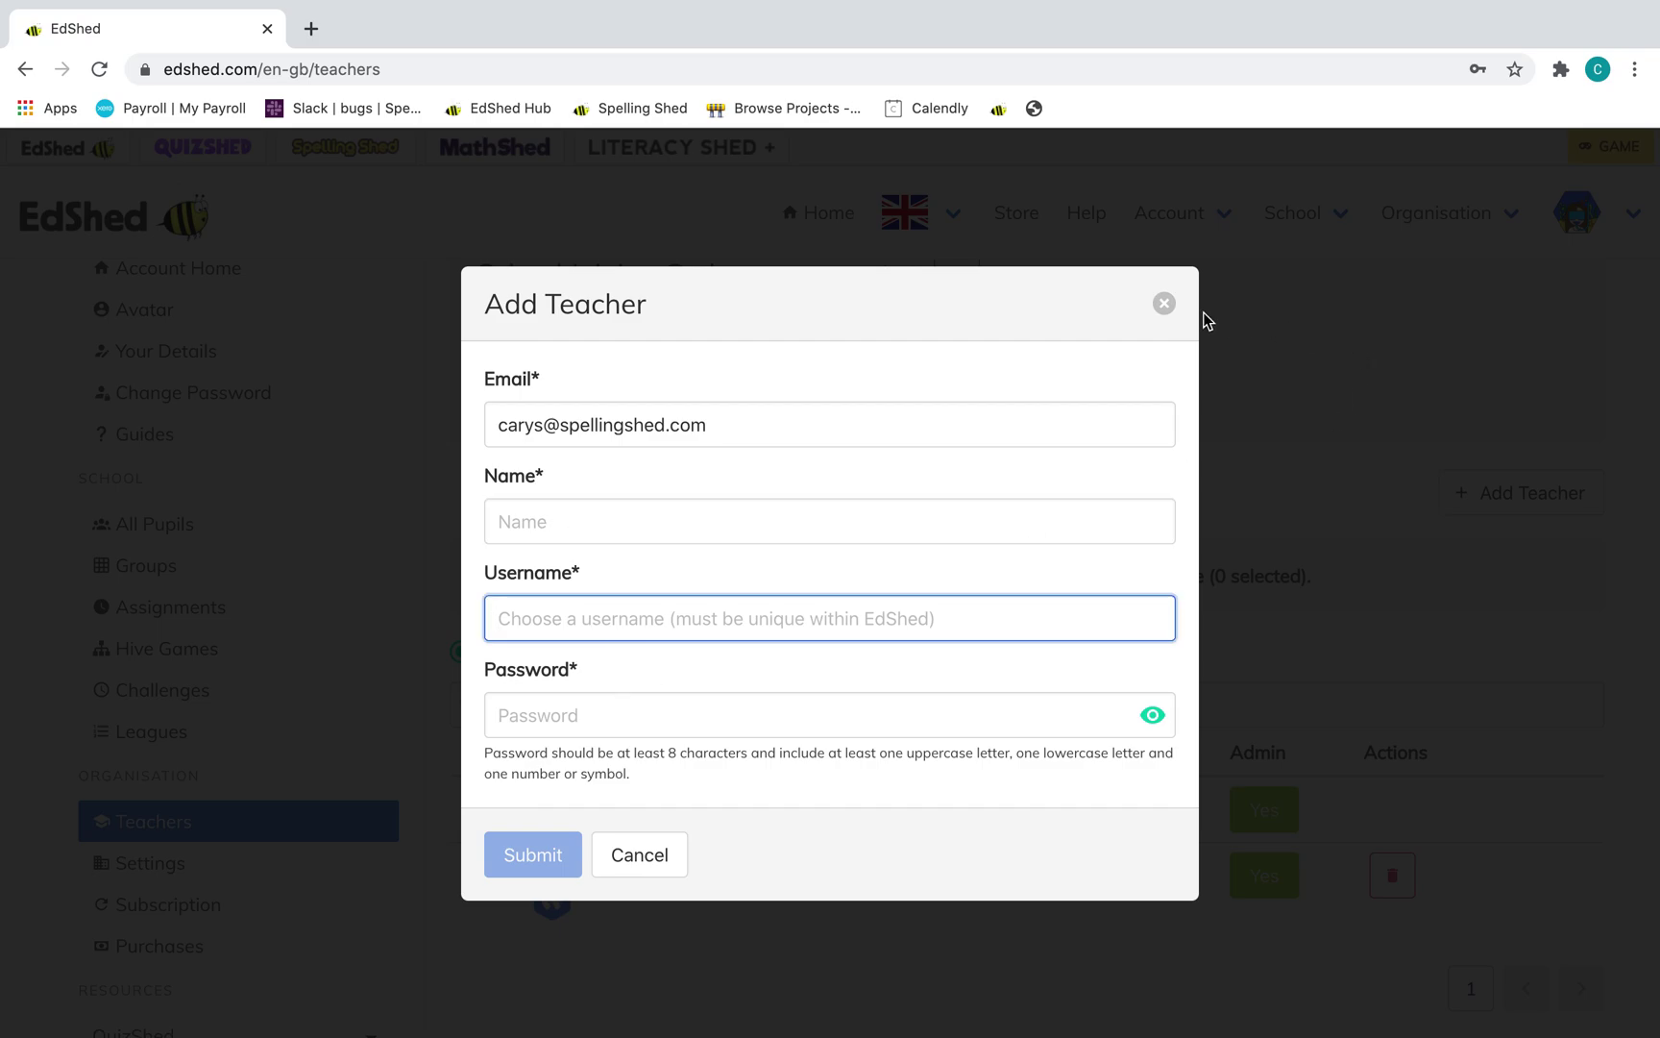
left_click(1163, 302)
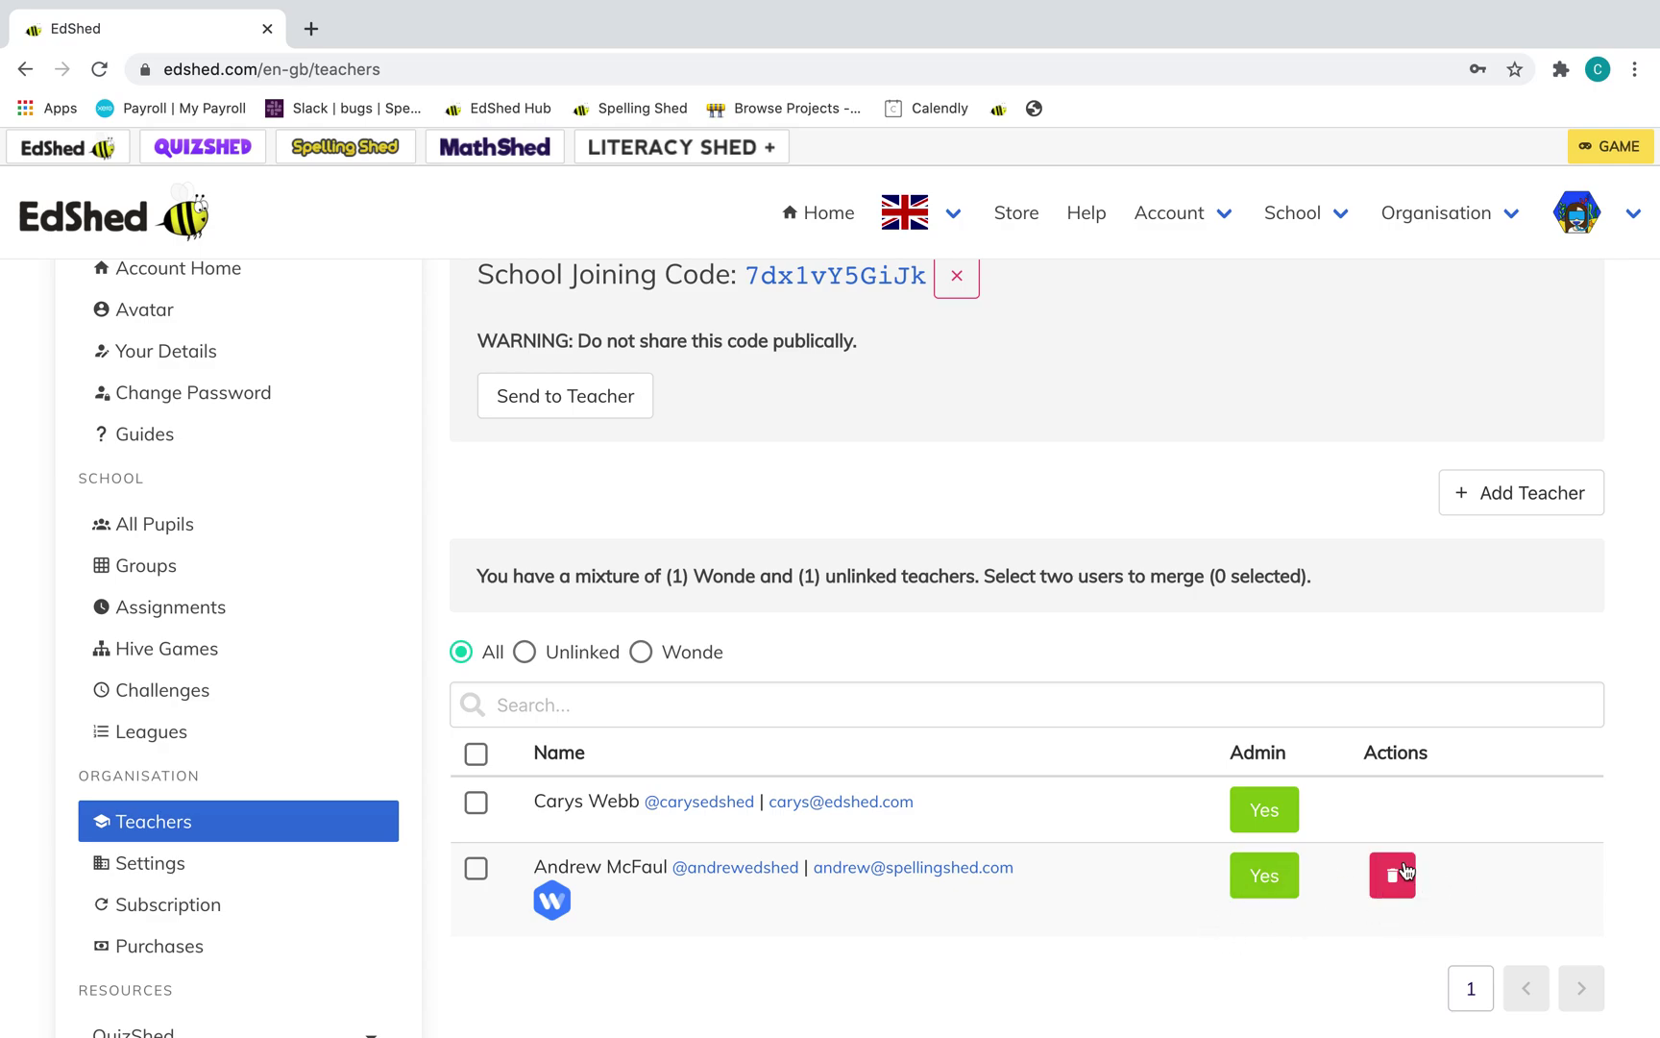
scroll(842, 585, "up", 2)
scroll(842, 586, "up", 2)
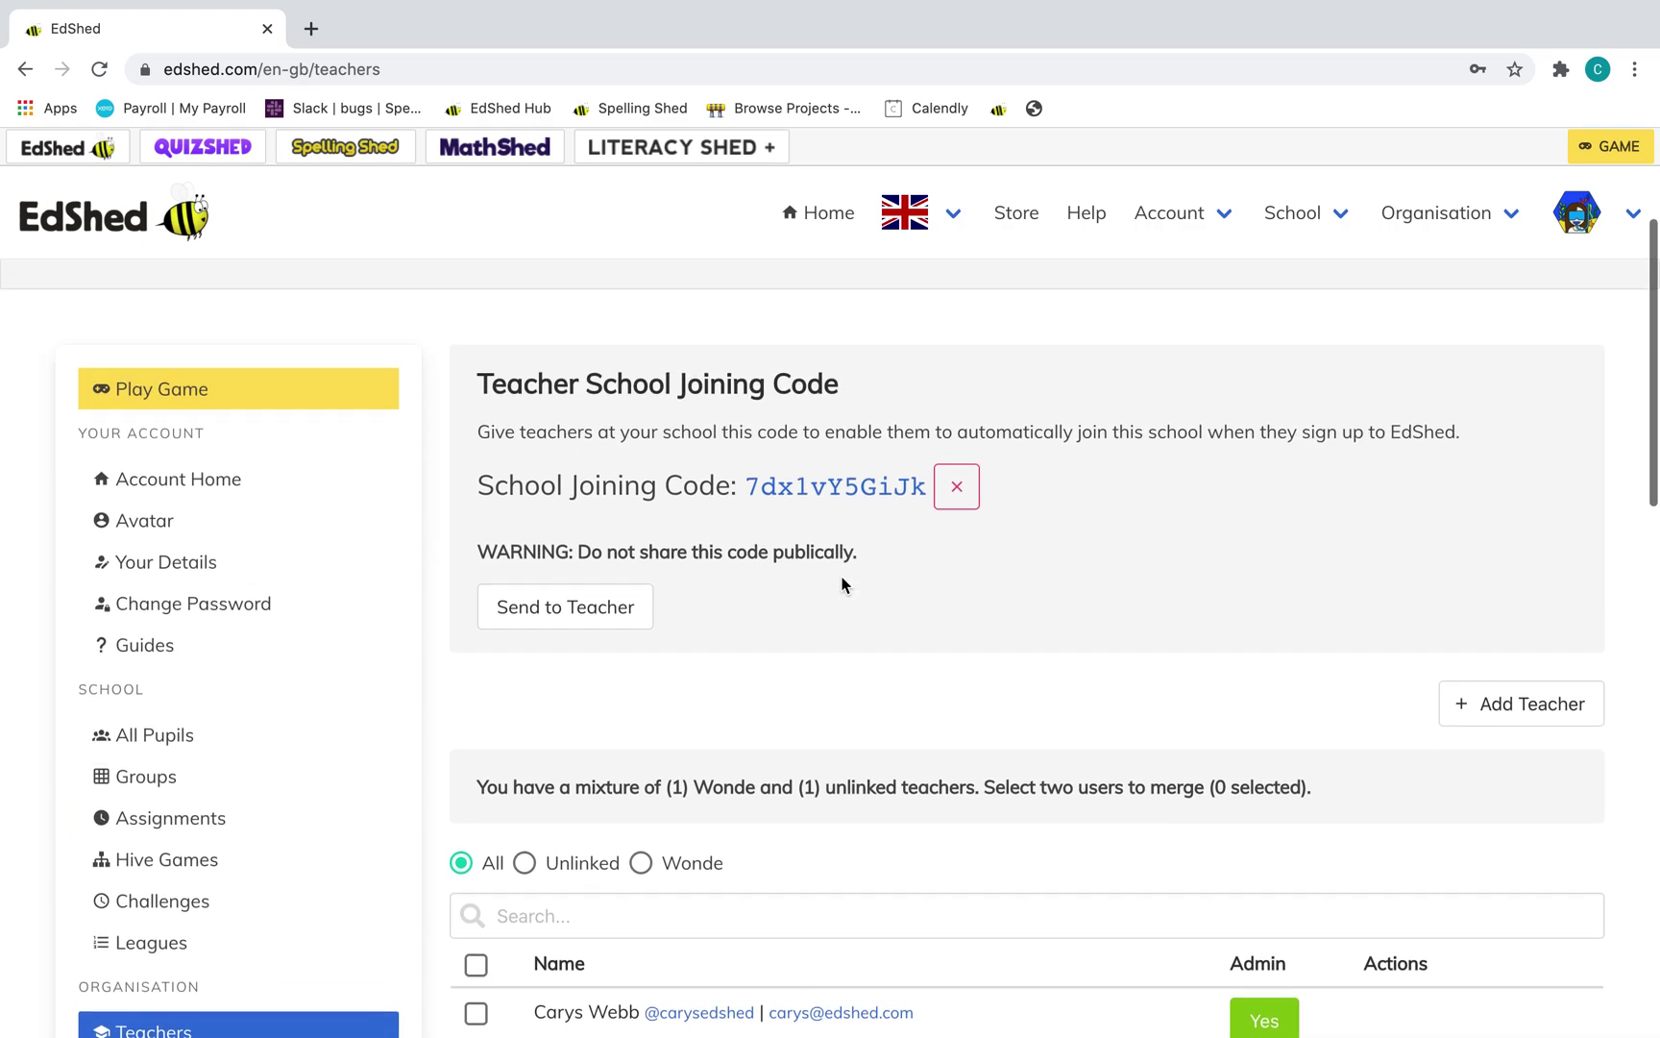
scroll(843, 585, "up", 1)
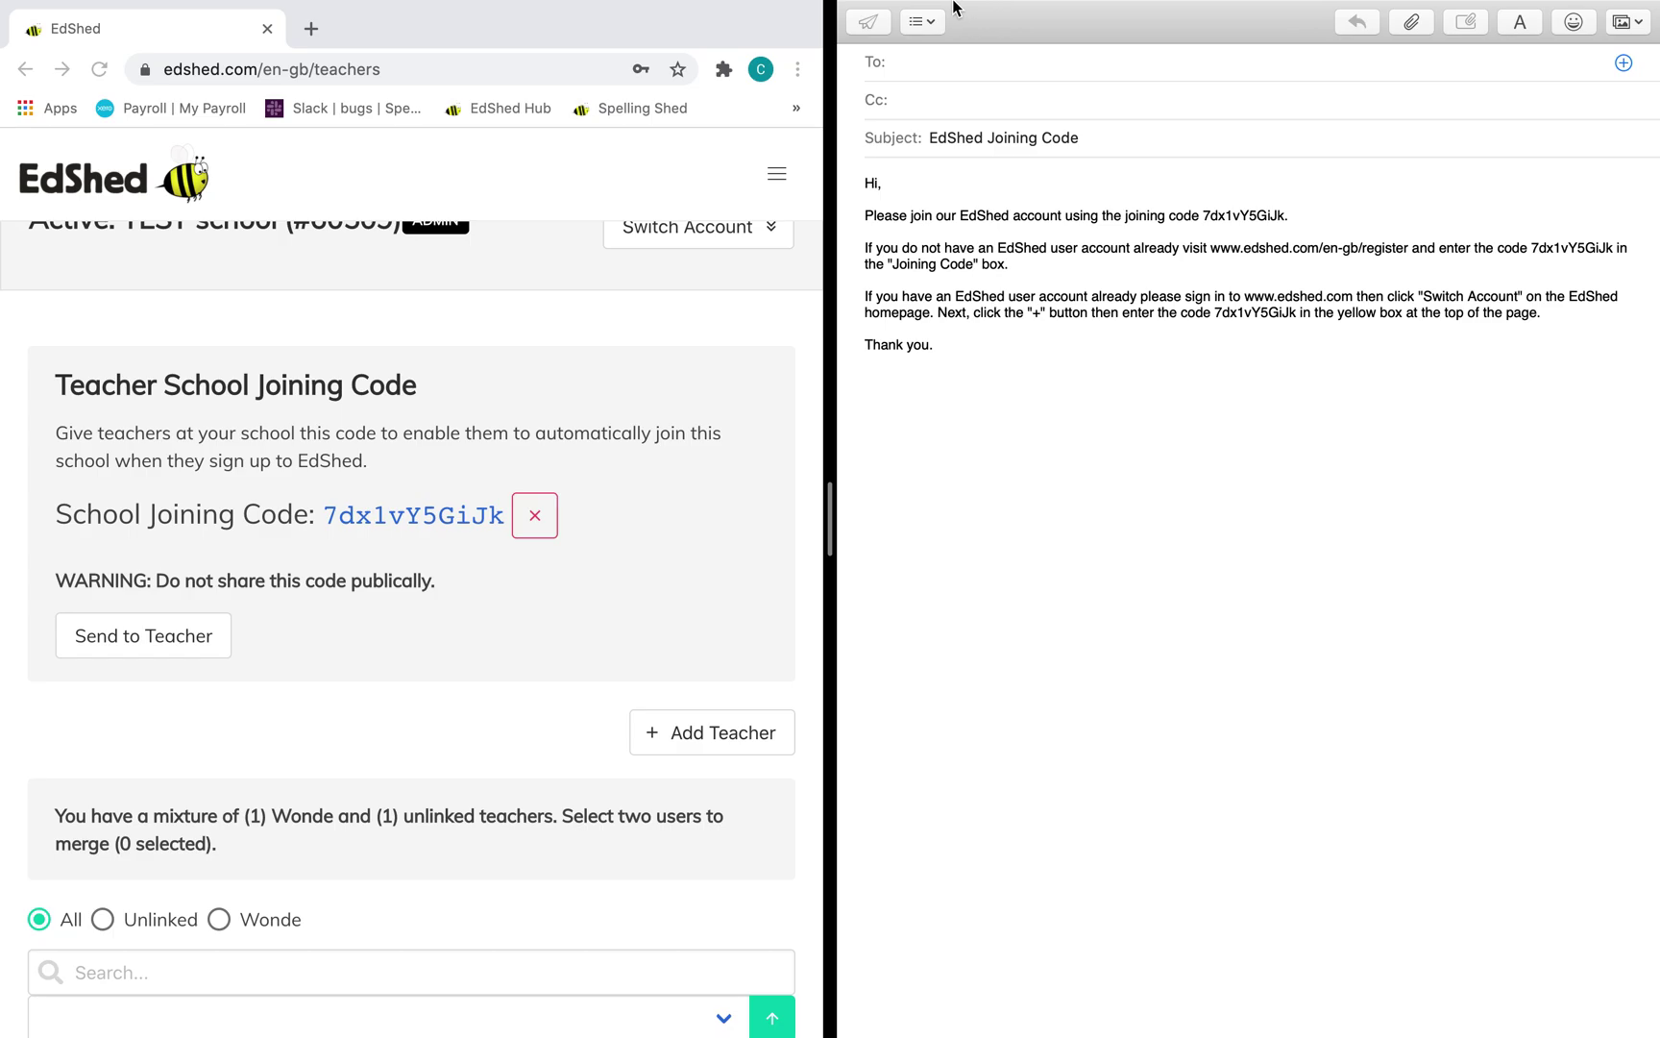
mouse_move(954, 3)
left_click(865, 46)
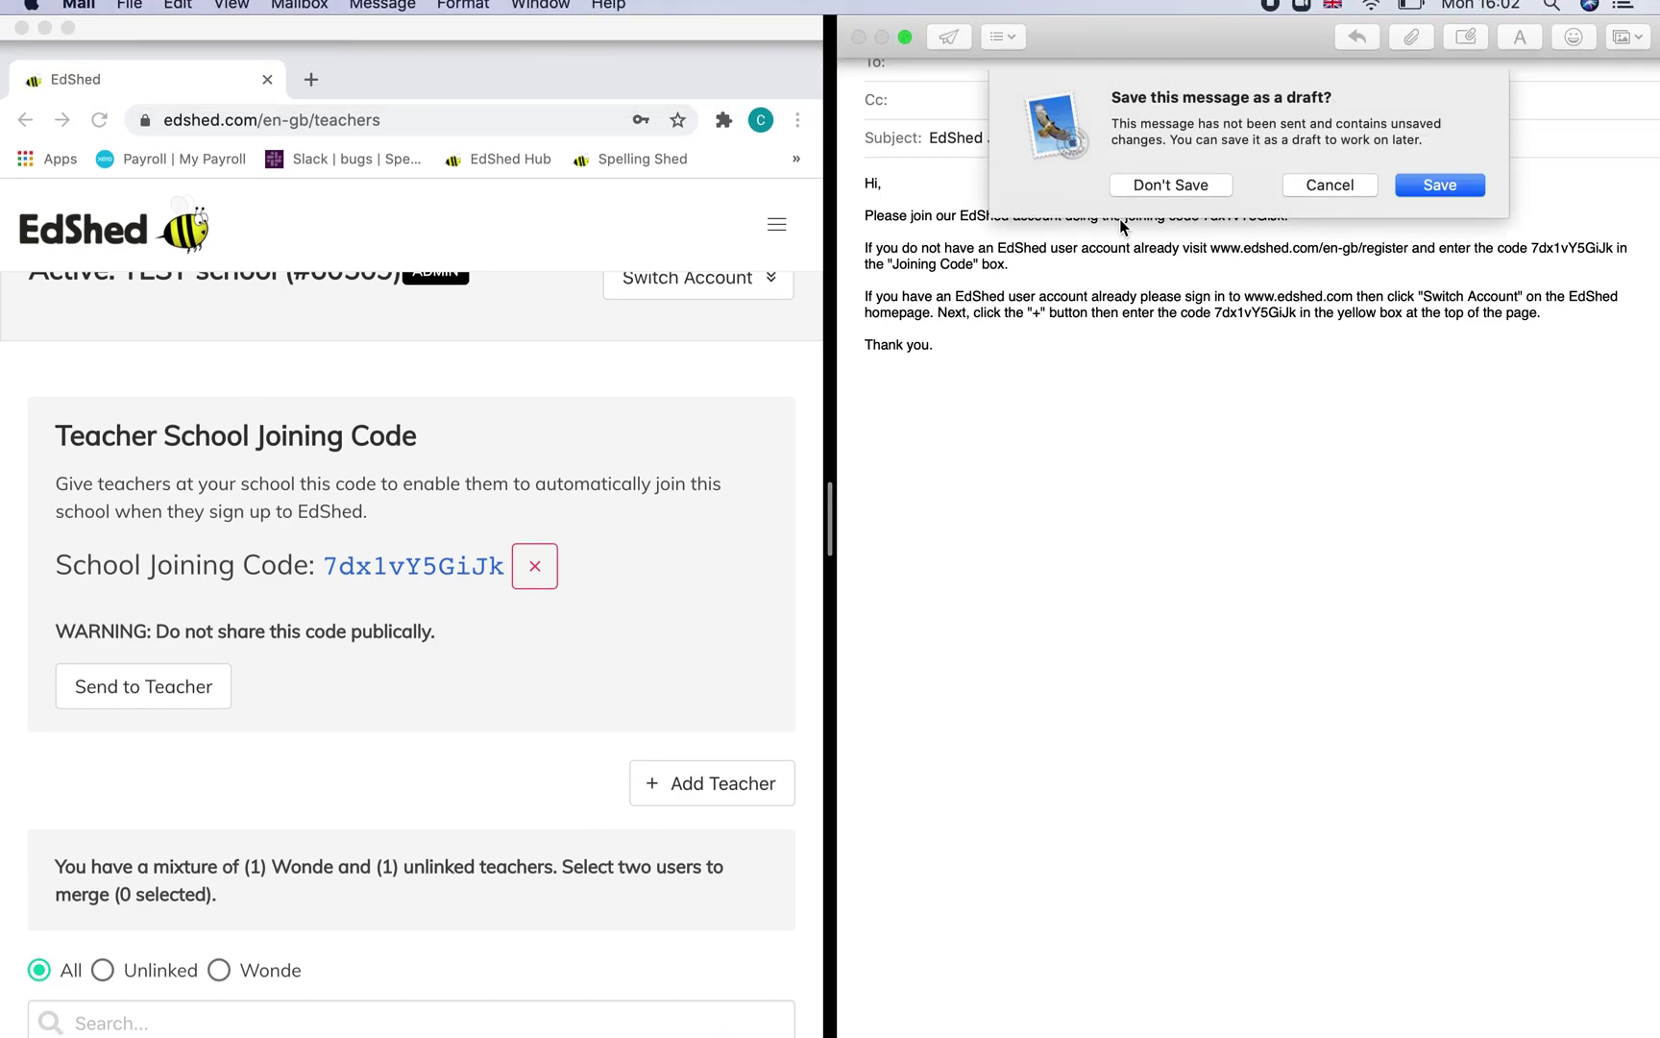
left_click(1157, 161)
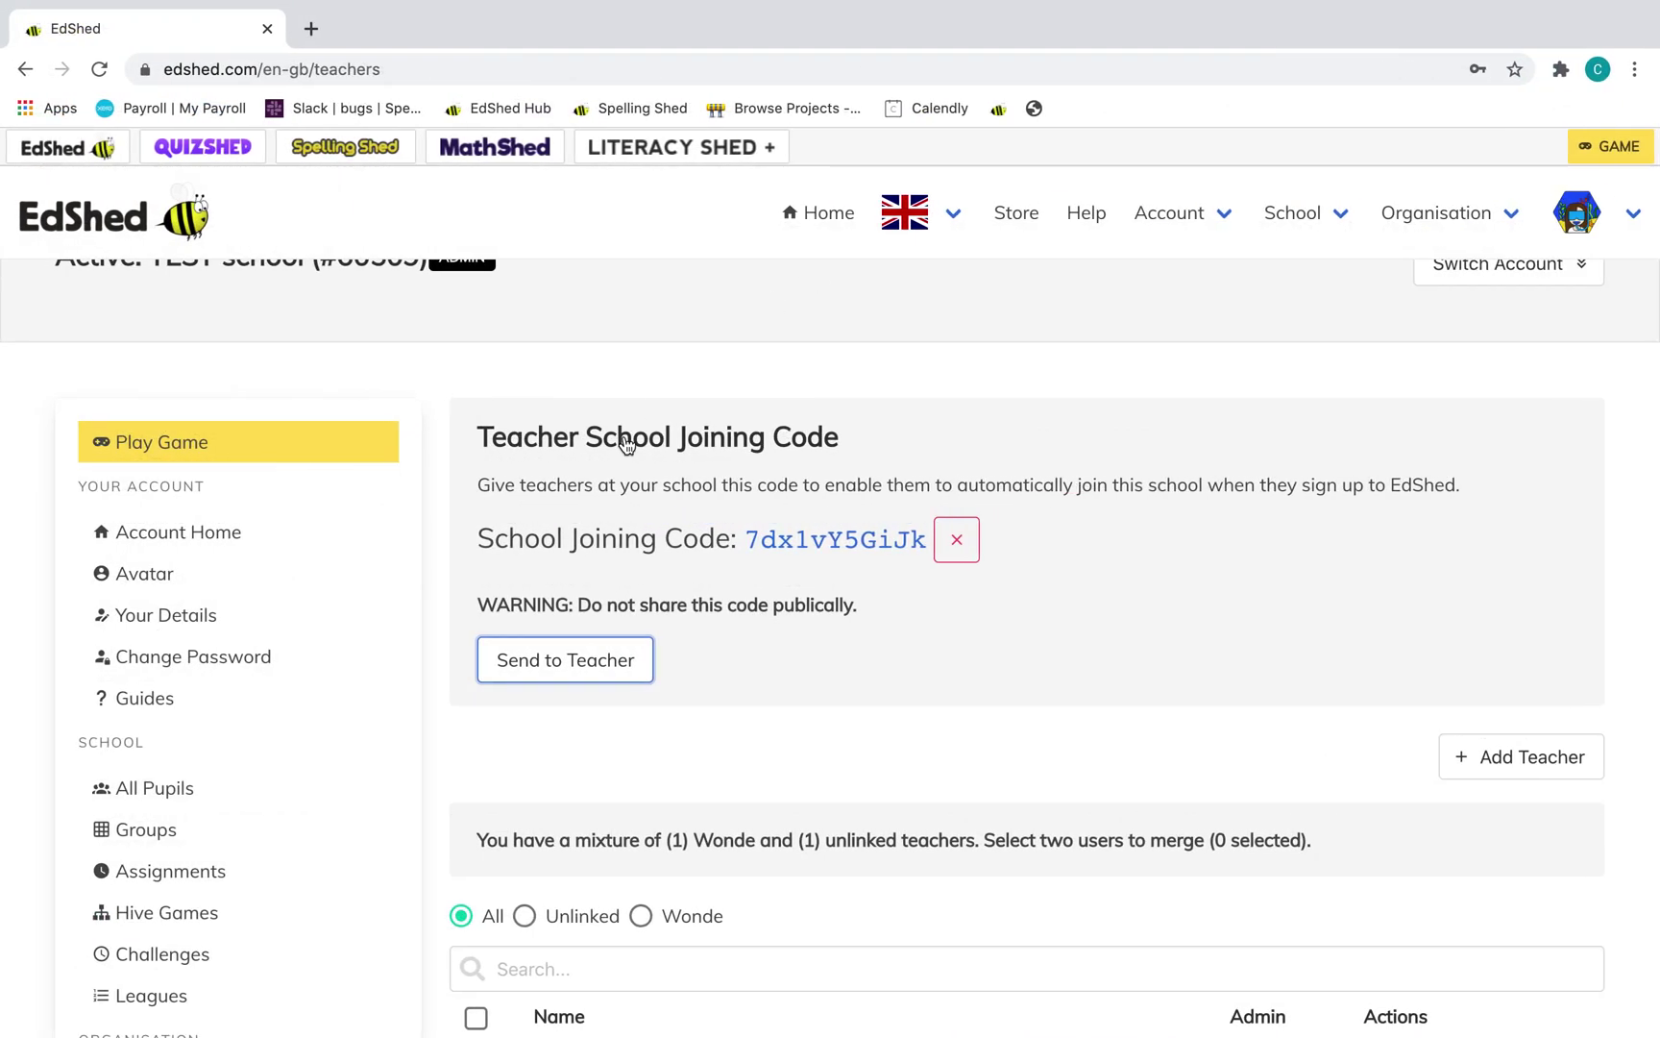
scroll(695, 678, "up", 1)
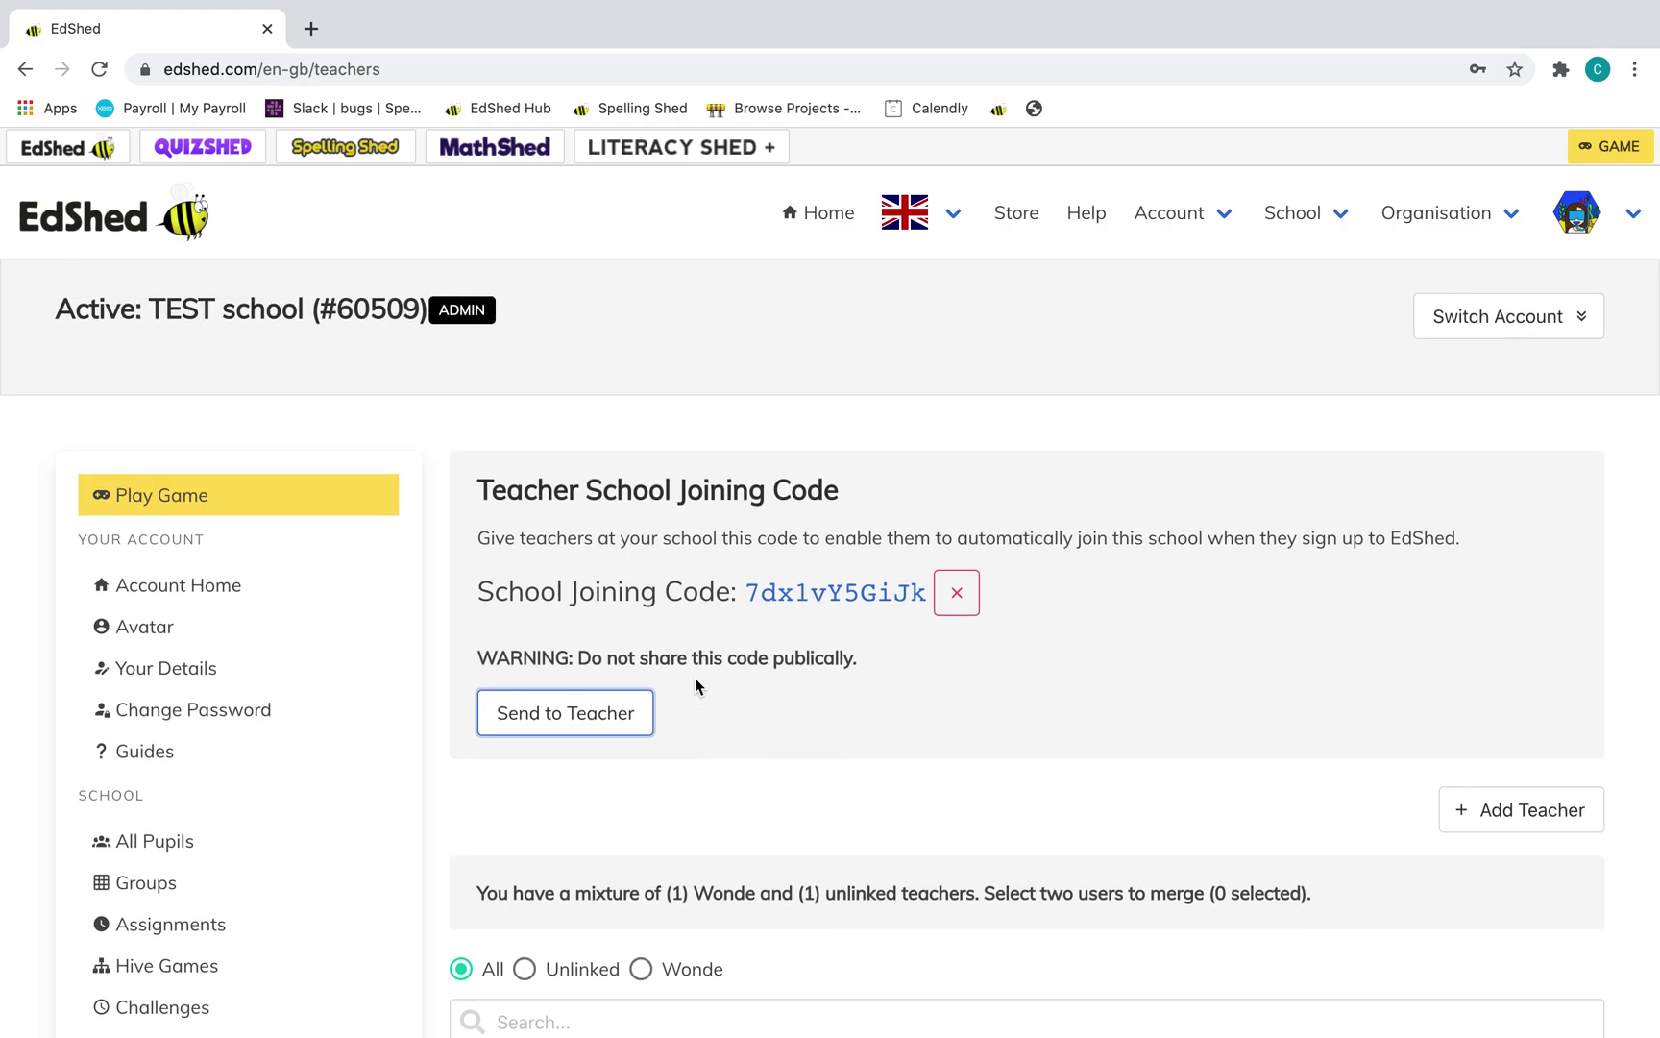
left_click(927, 593)
left_click_drag(925, 593, 743, 589)
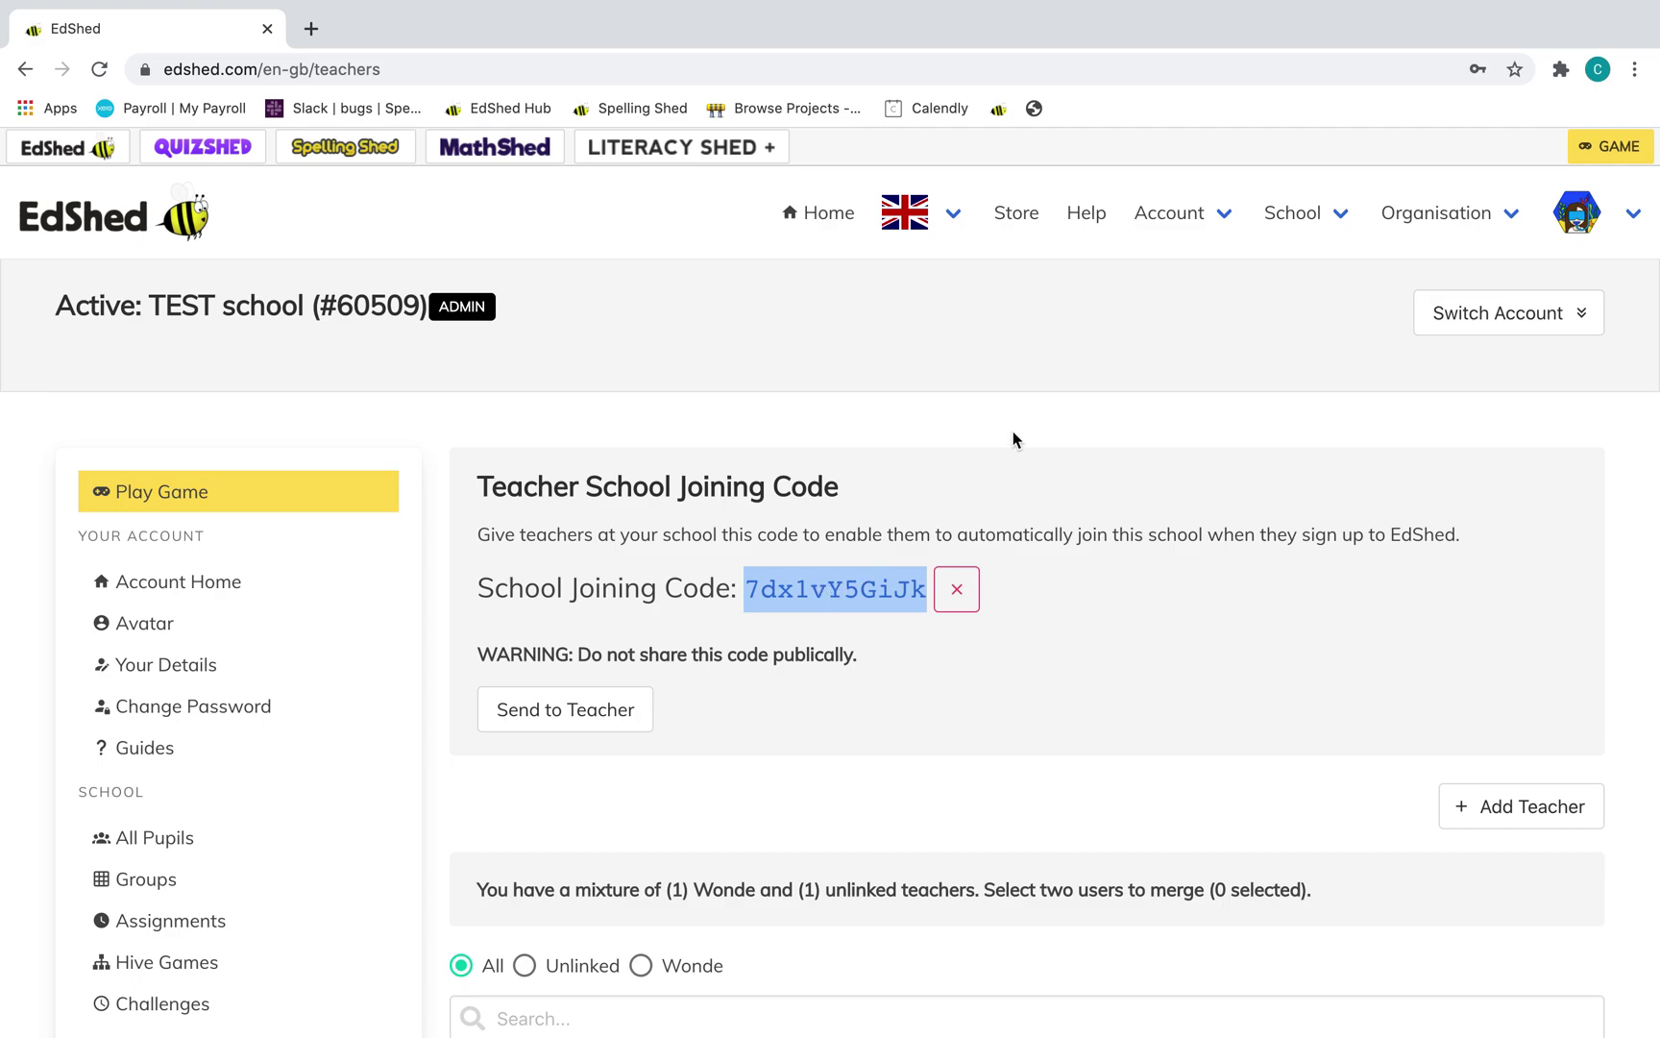
left_click(1514, 319)
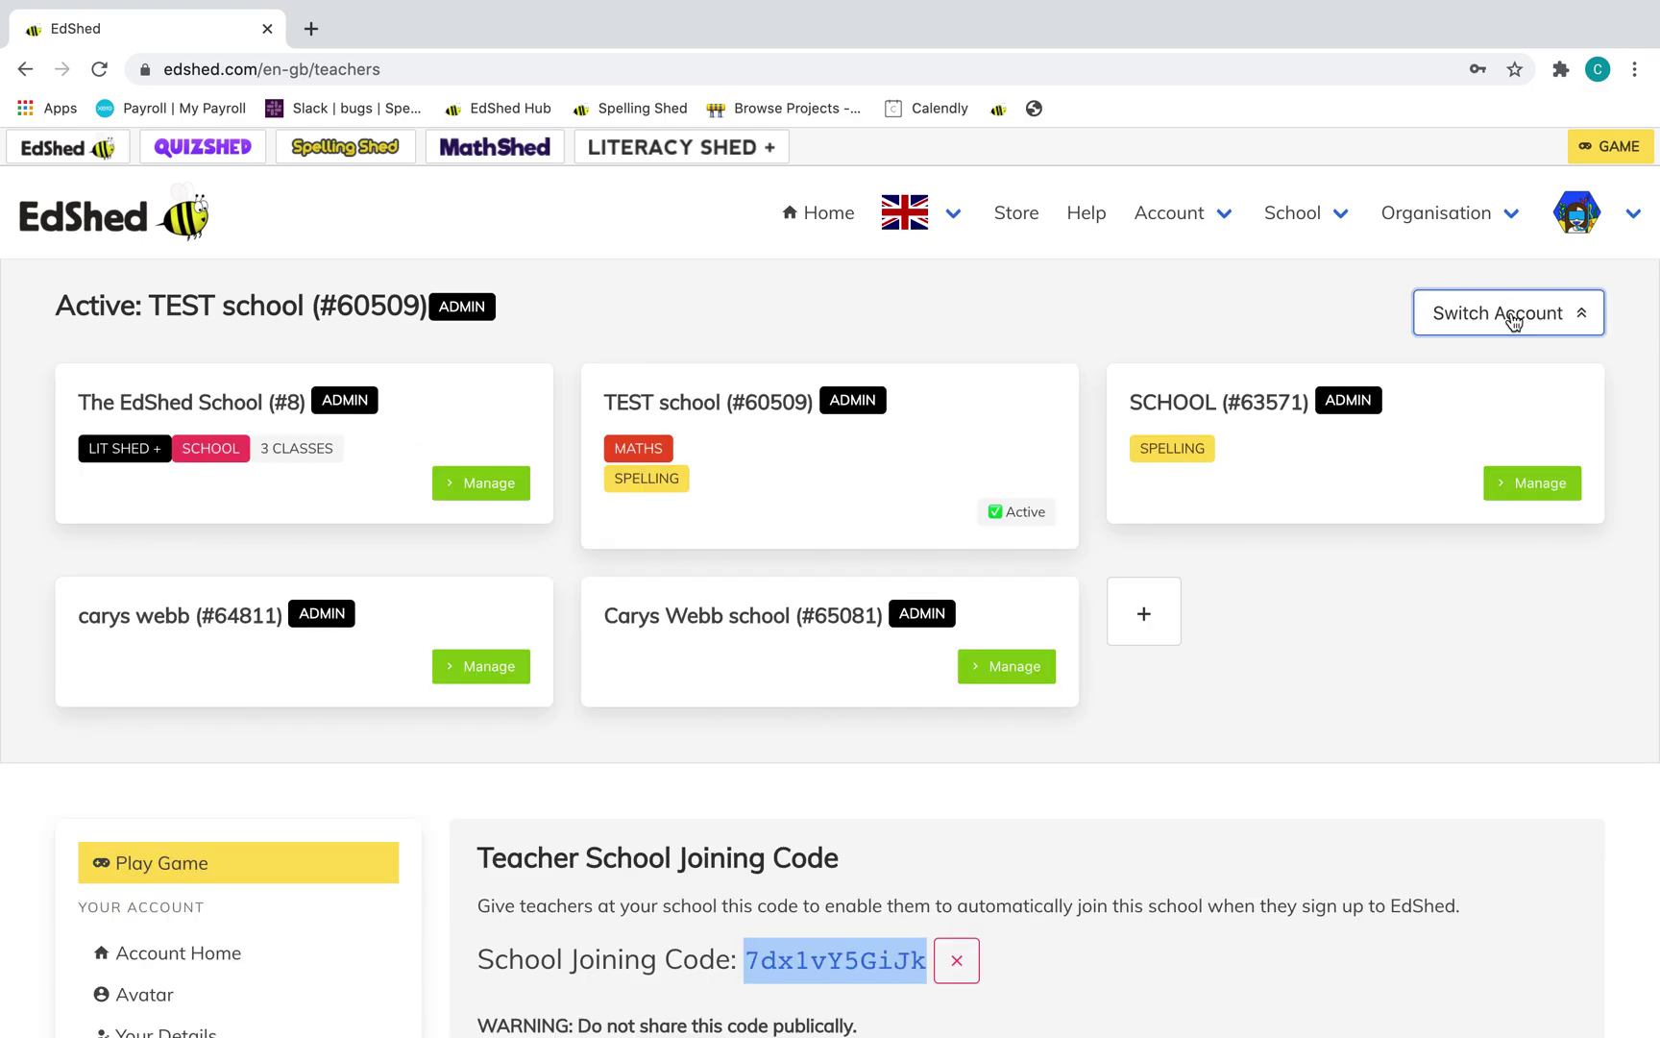
left_click(1143, 618)
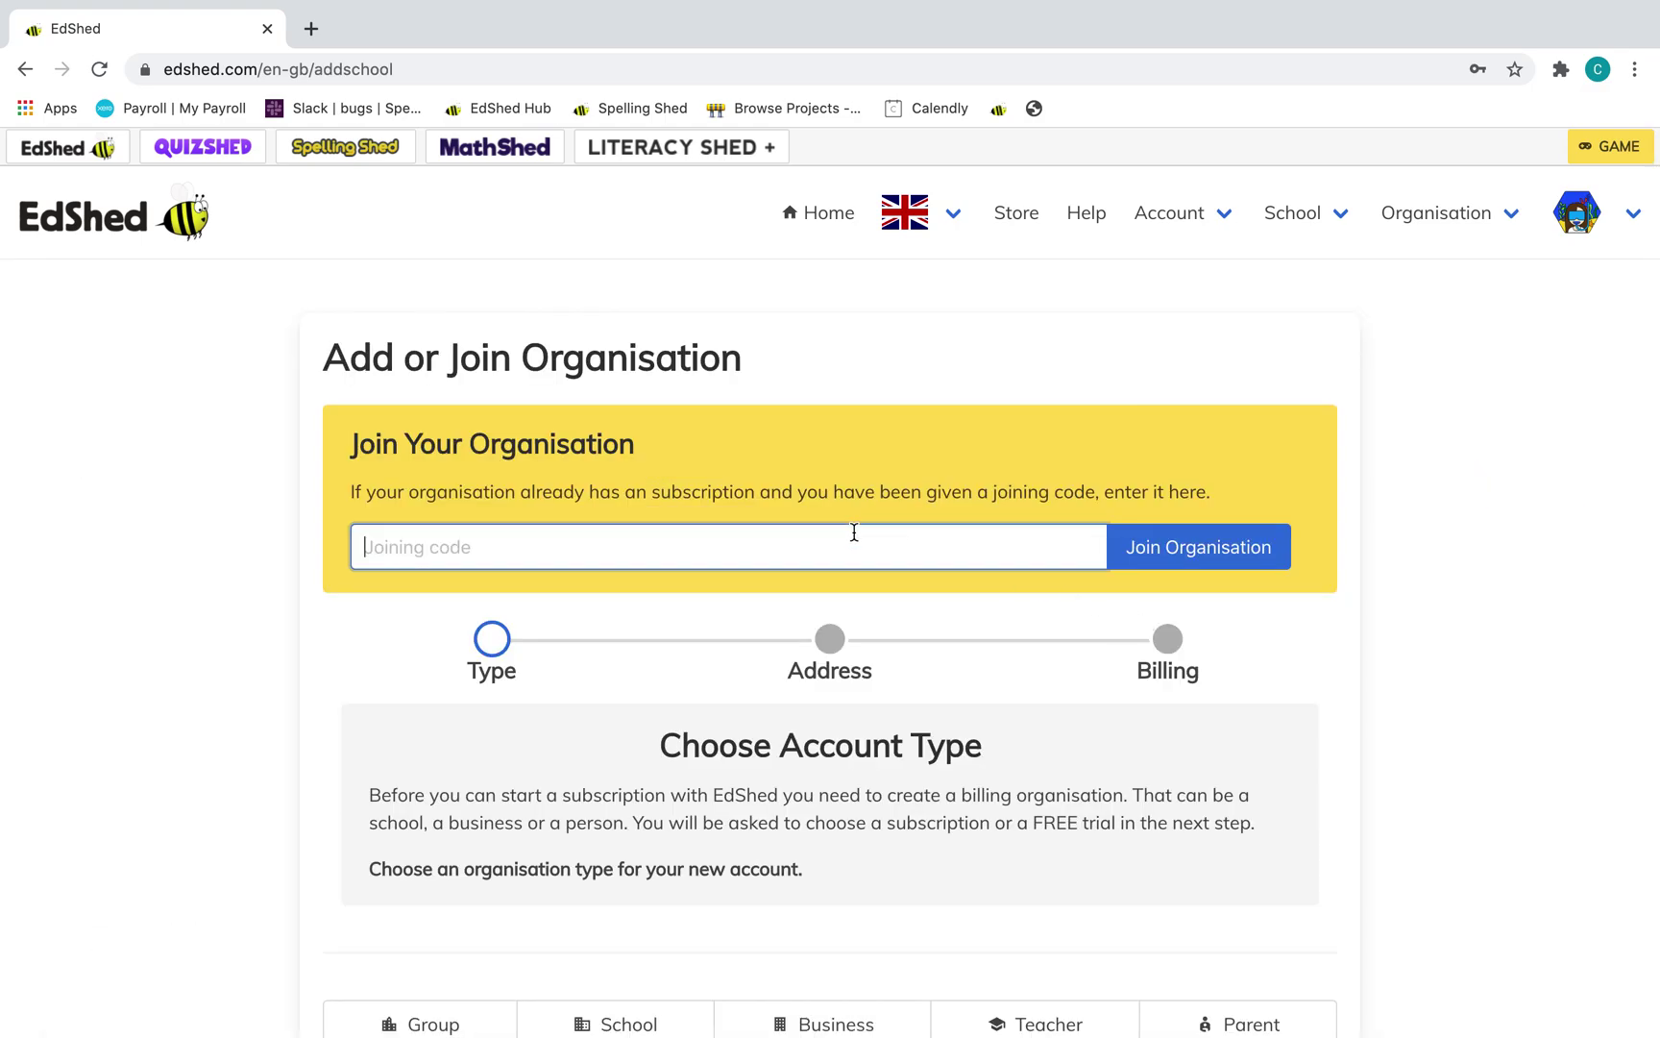
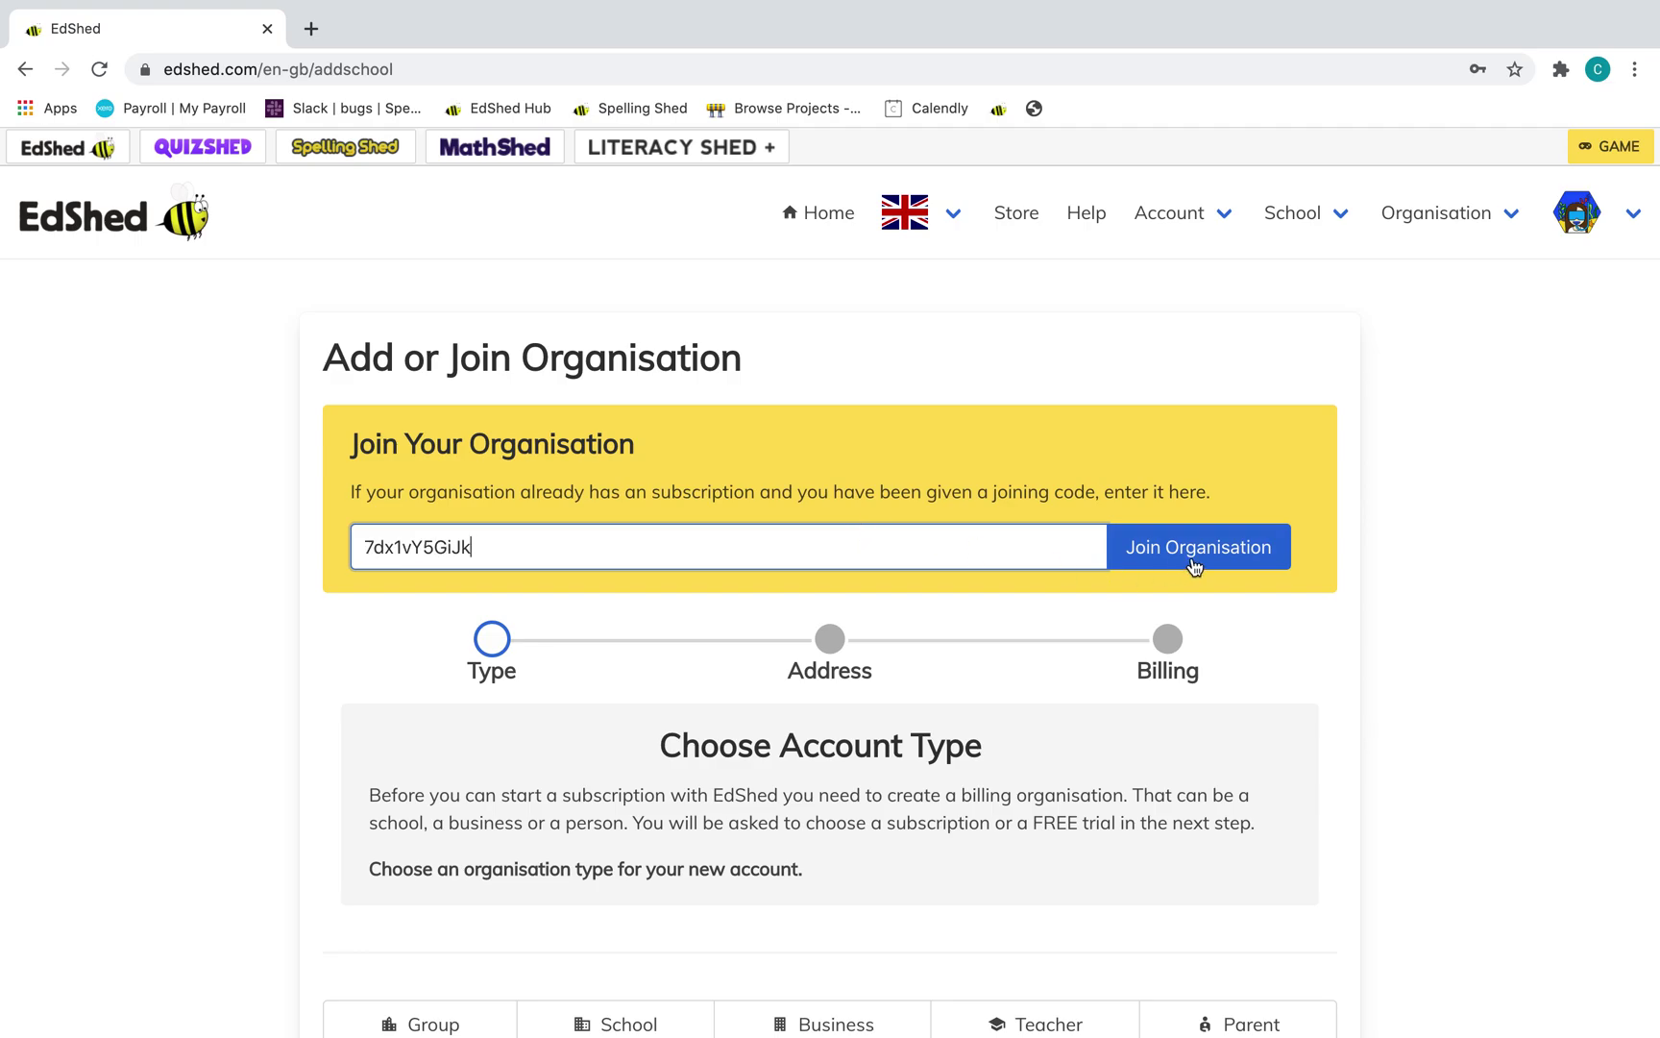